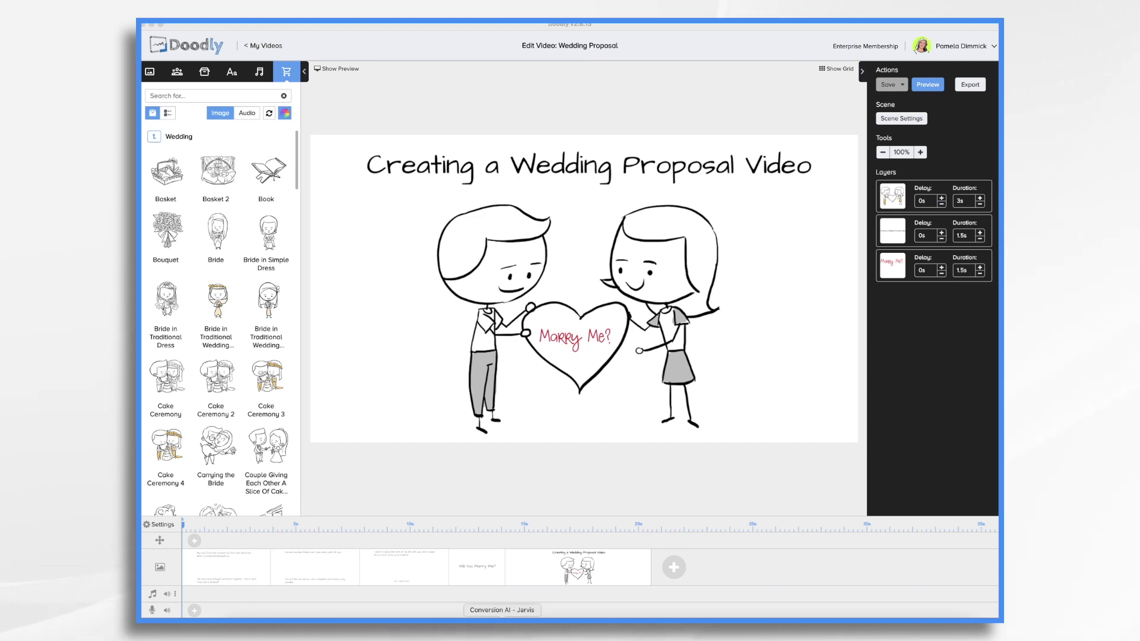
Step through all four text scenes up to Will You Marry Me?, then return to the first scene
click(228, 568)
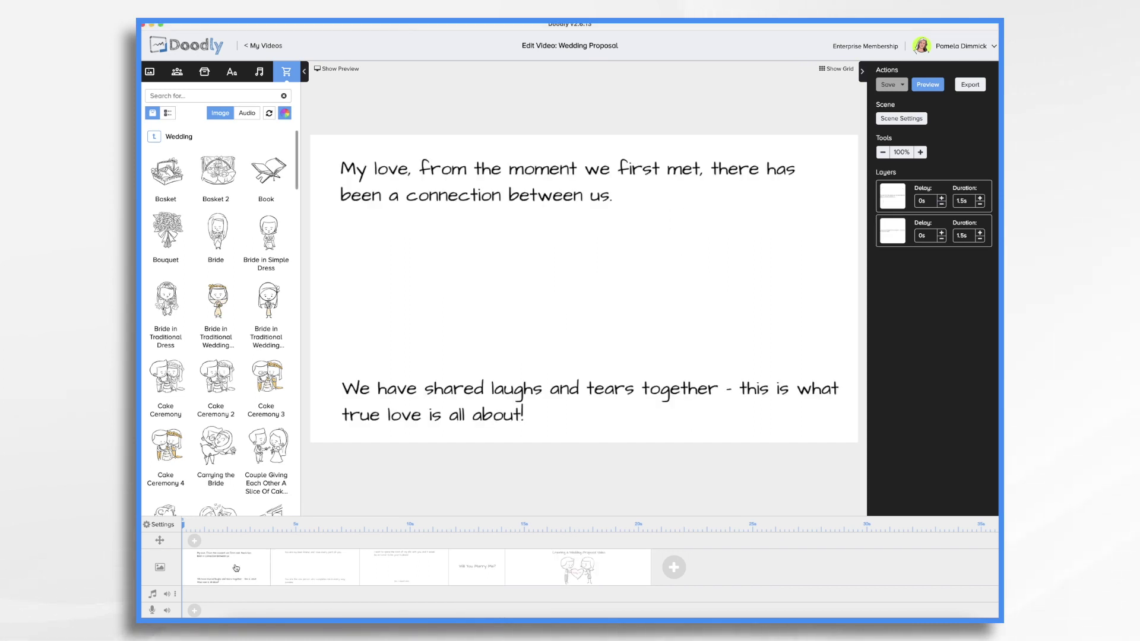
click(332, 568)
click(410, 557)
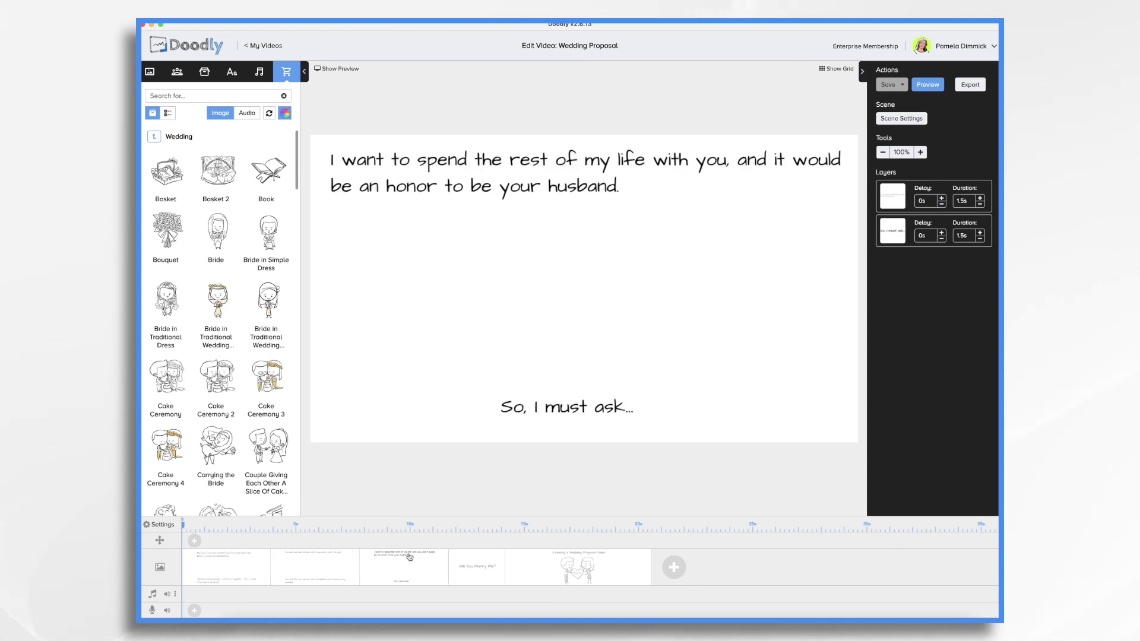
click(449, 573)
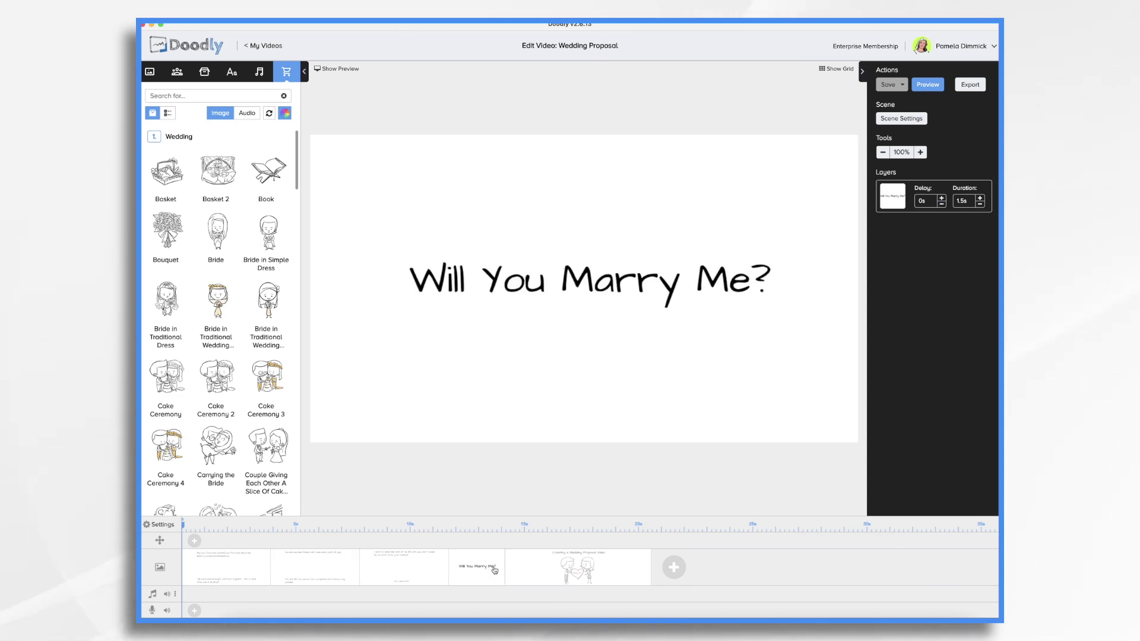
click(236, 565)
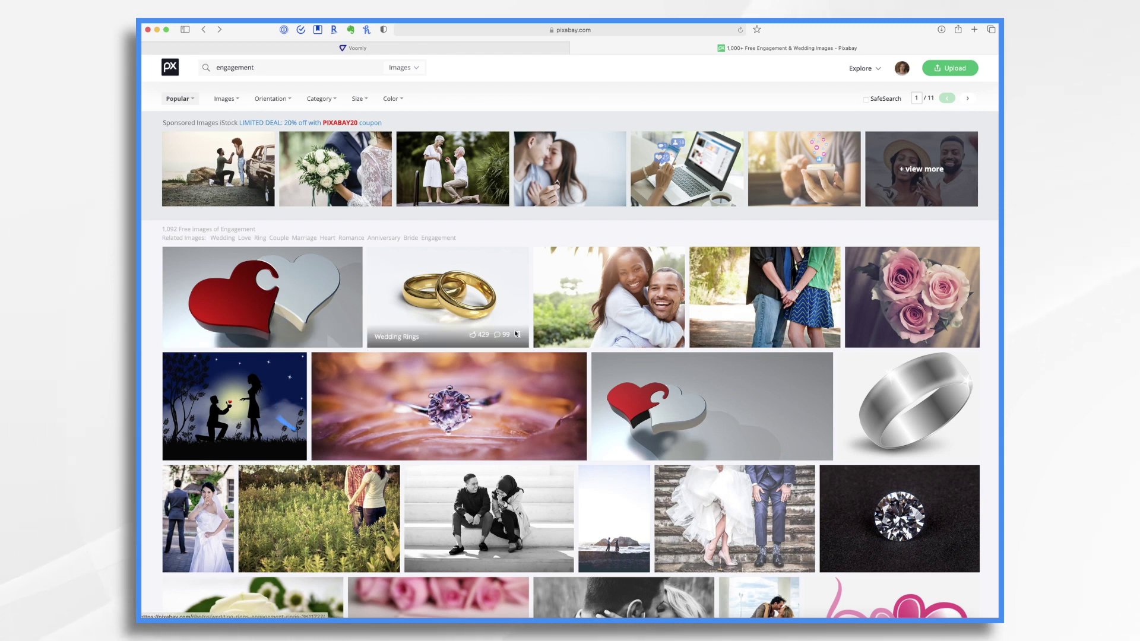
Scroll through the Pixabay 'engagement' results of hearts, rings and proposing couples
scroll(545, 434, down, 5)
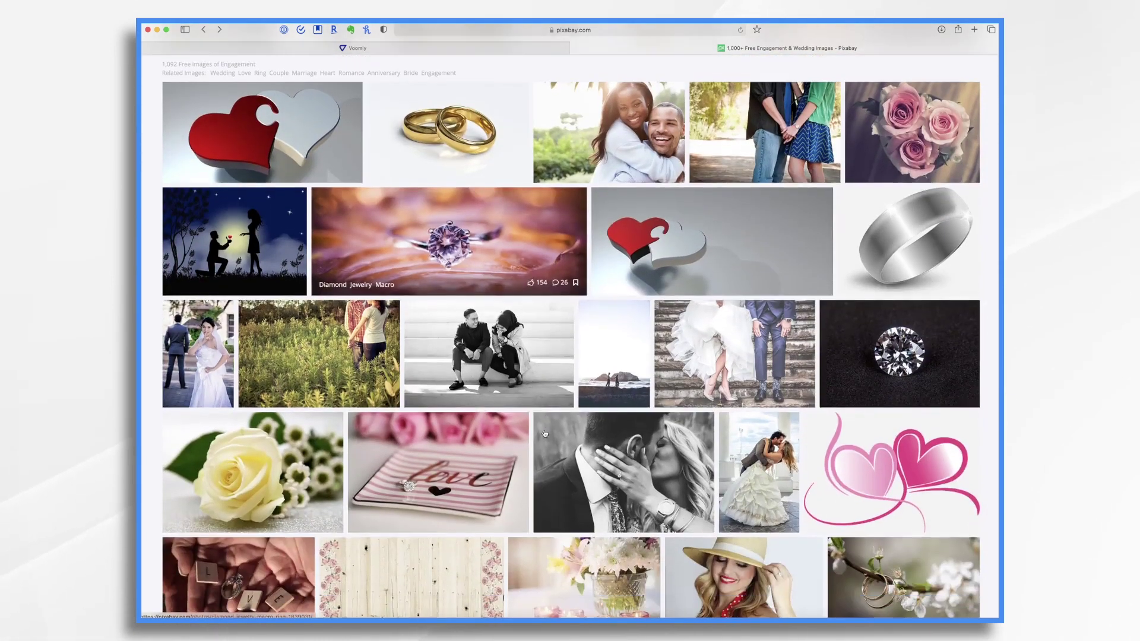
scroll(545, 434, down, 4)
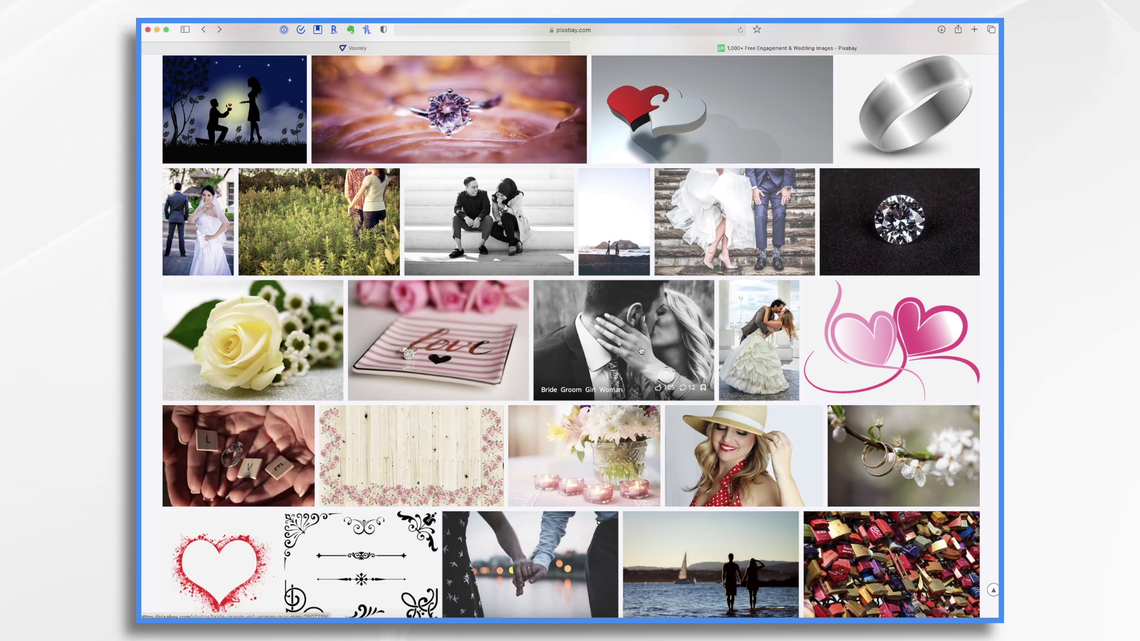
scroll(672, 355, down, 1)
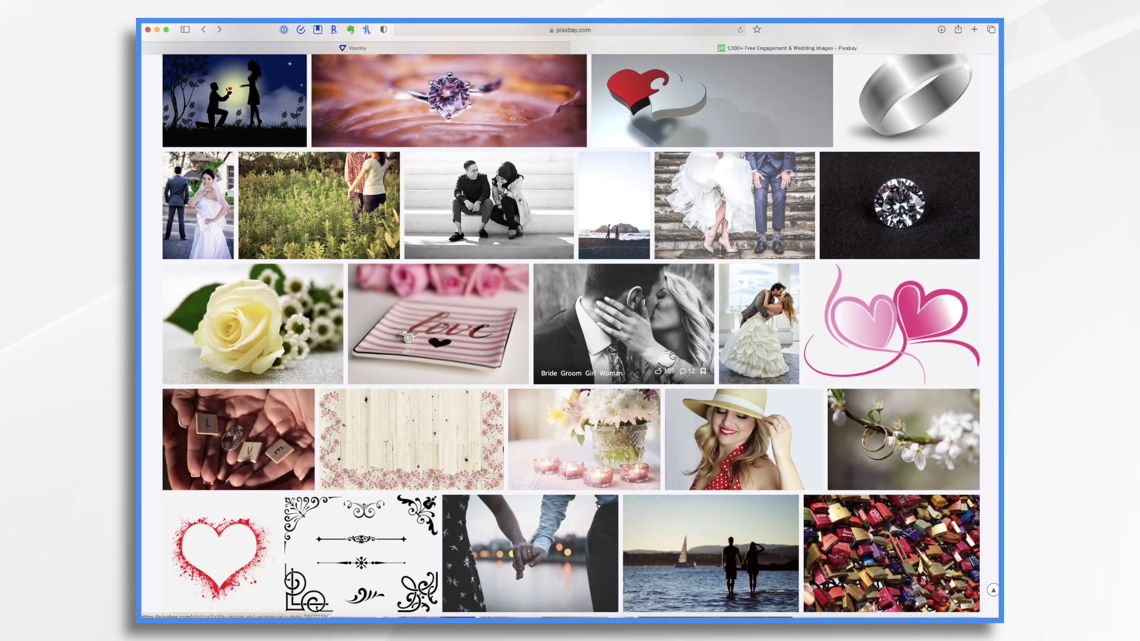
scroll(672, 355, down, 5)
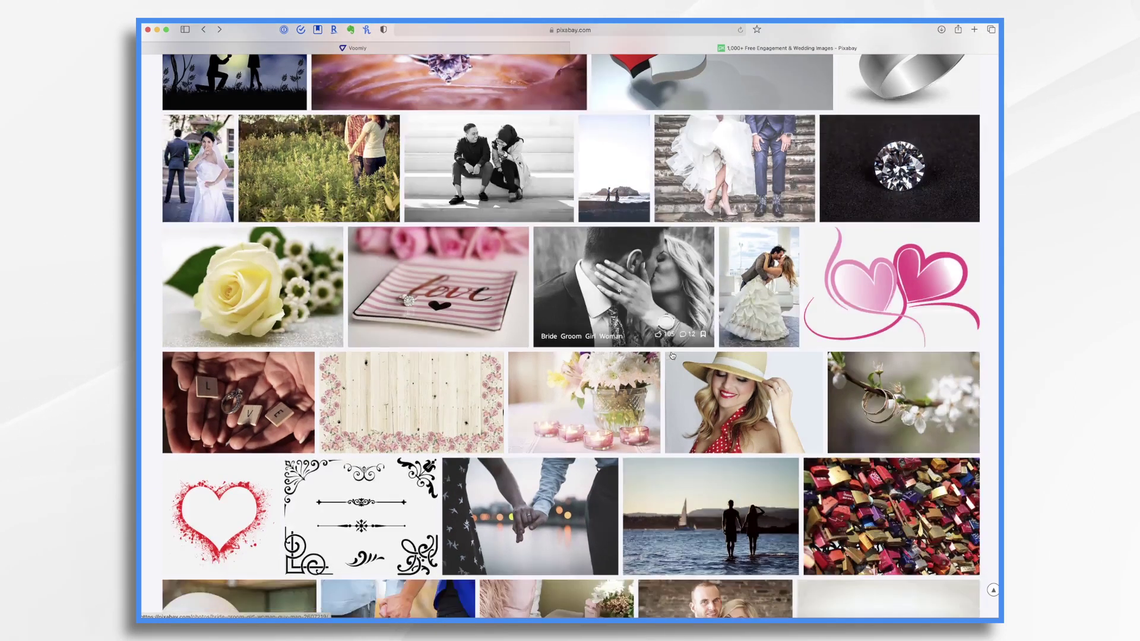
scroll(672, 355, down, 5)
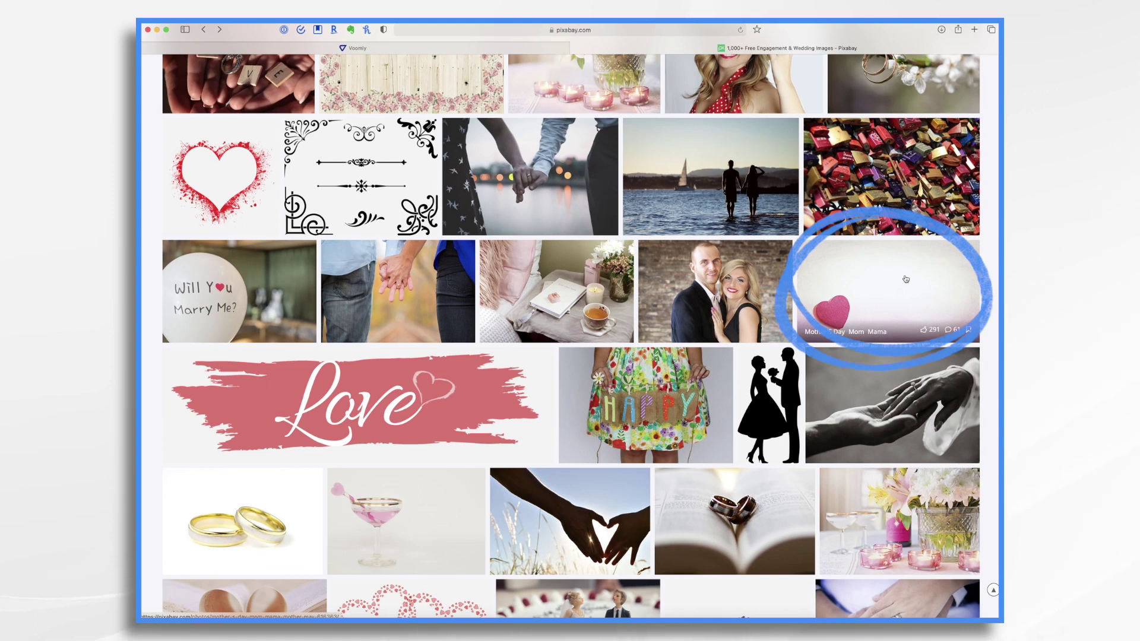
scroll(423, 397, down, 5)
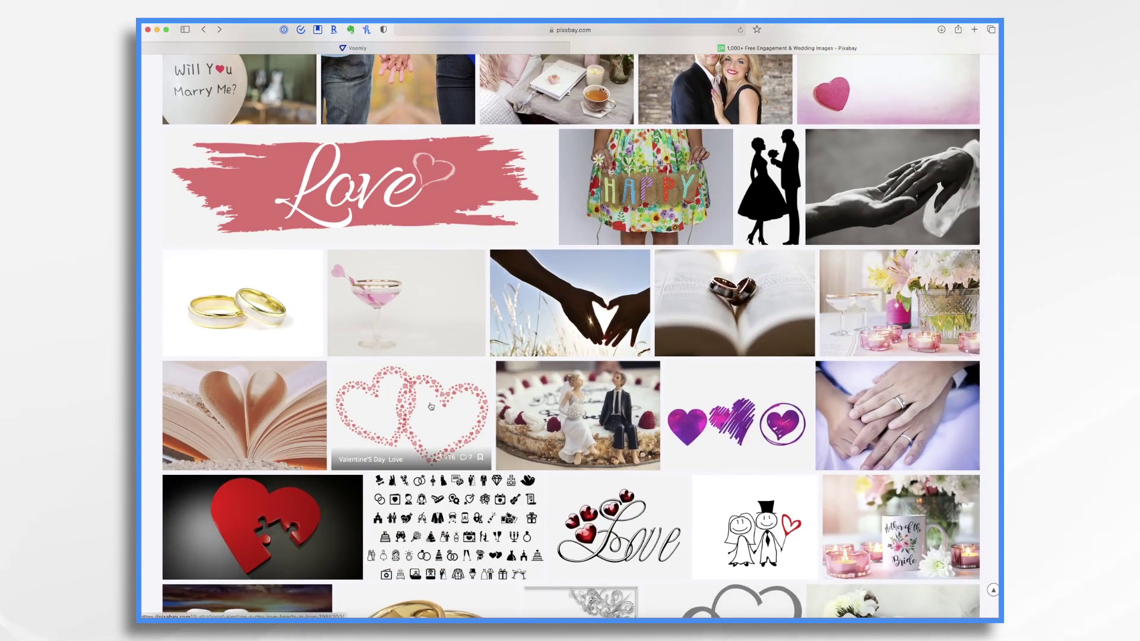
scroll(747, 538, down, 5)
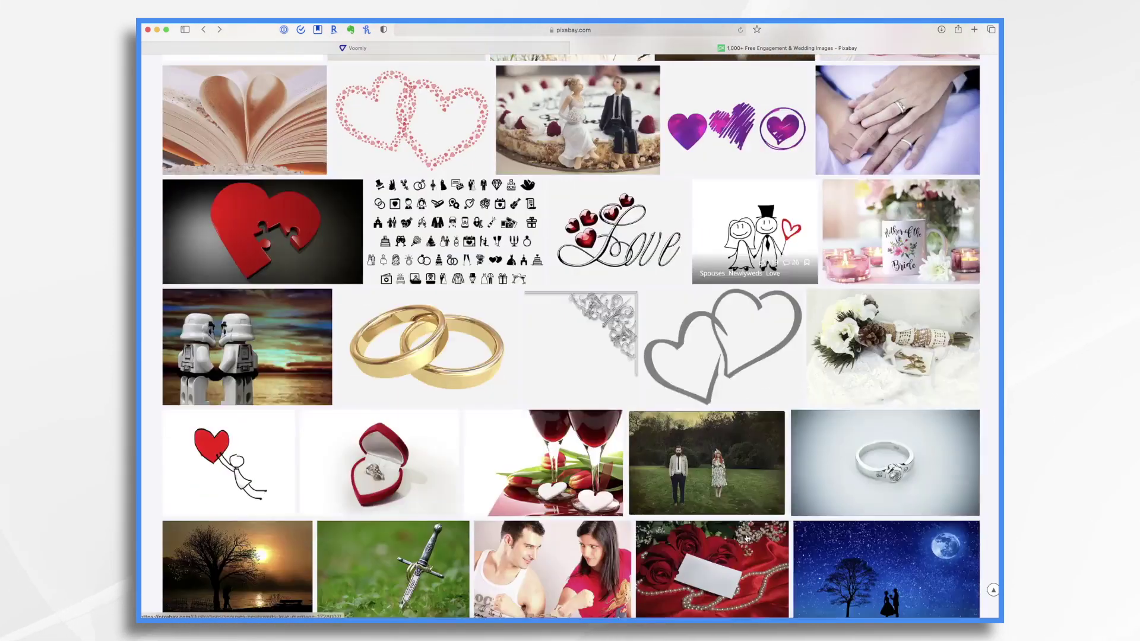
scroll(747, 538, down, 1)
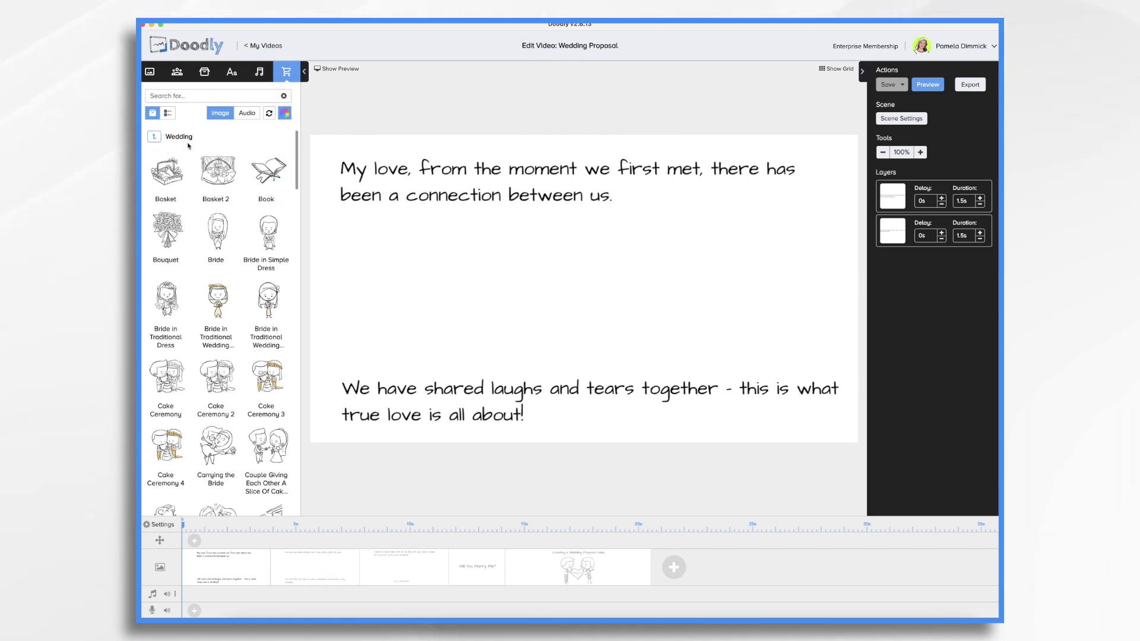
scroll(235, 333, down, 3)
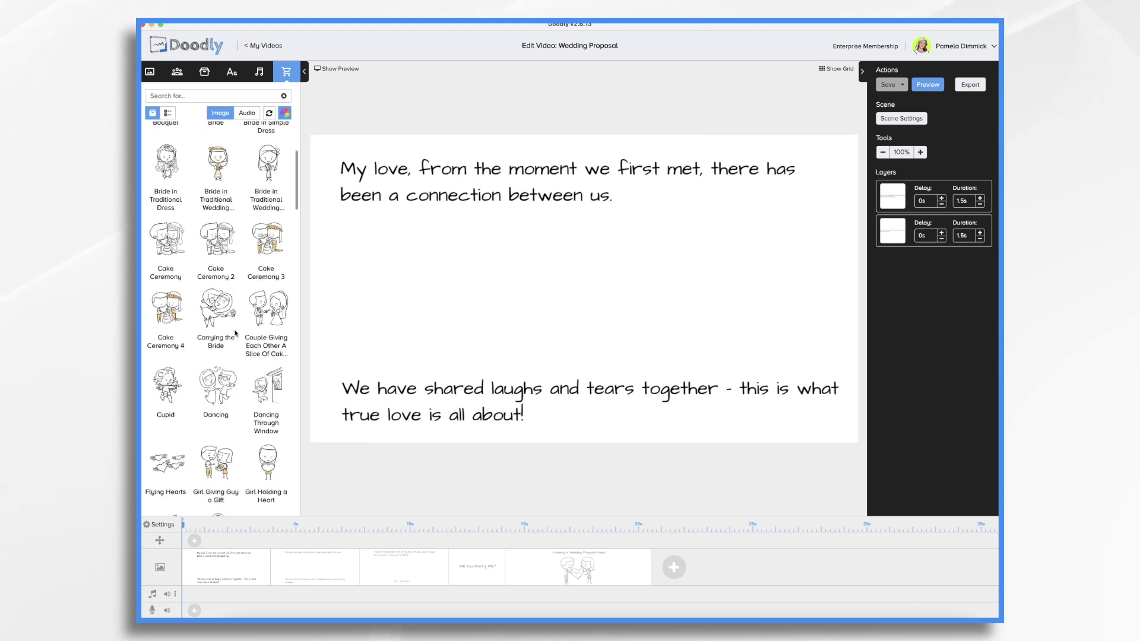
scroll(236, 334, down, 3)
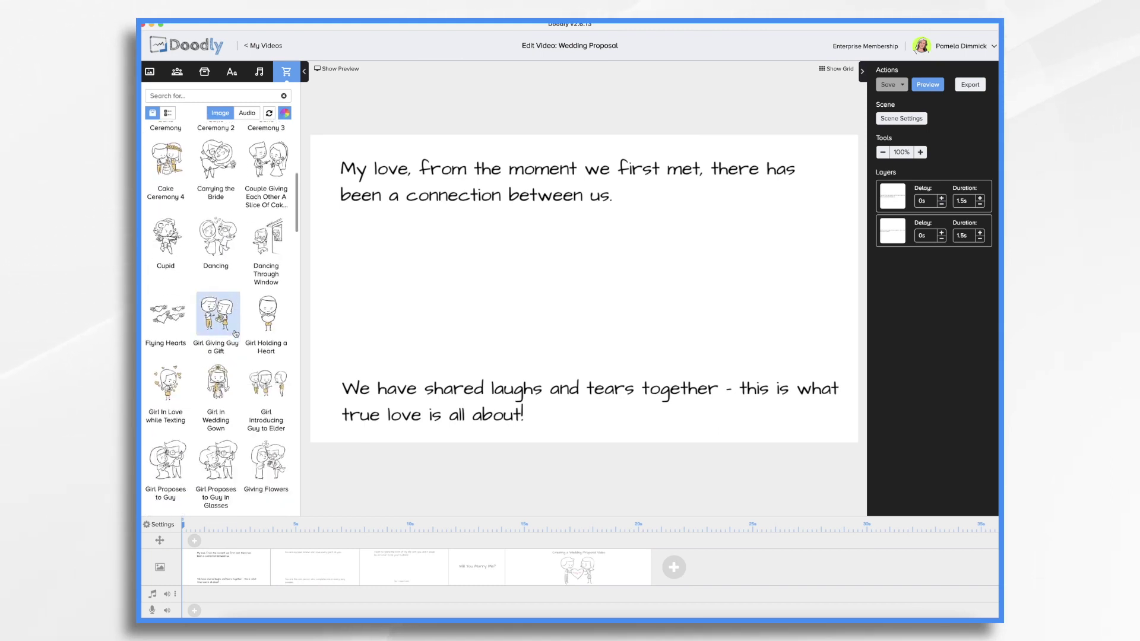
scroll(236, 334, down, 4)
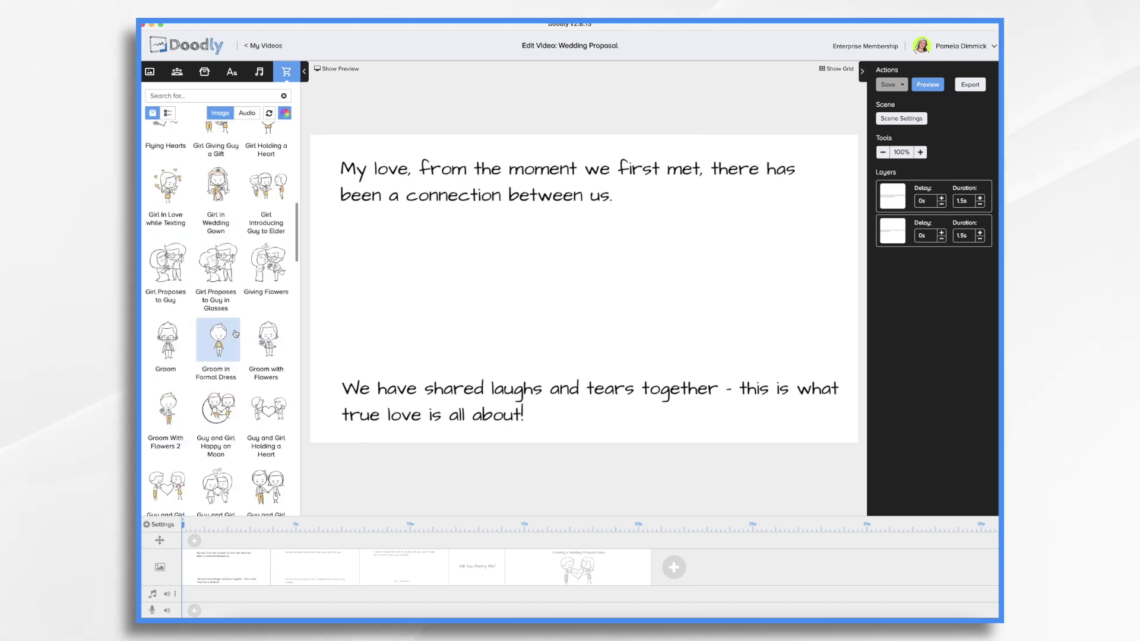
scroll(235, 334, down, 10)
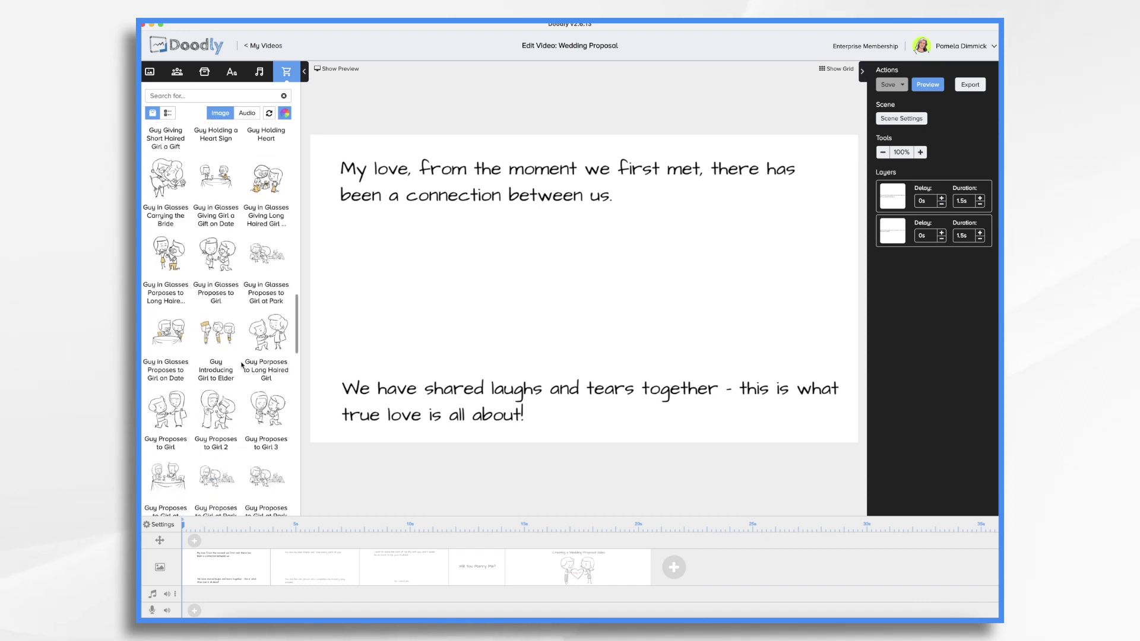
scroll(241, 365, down, 4)
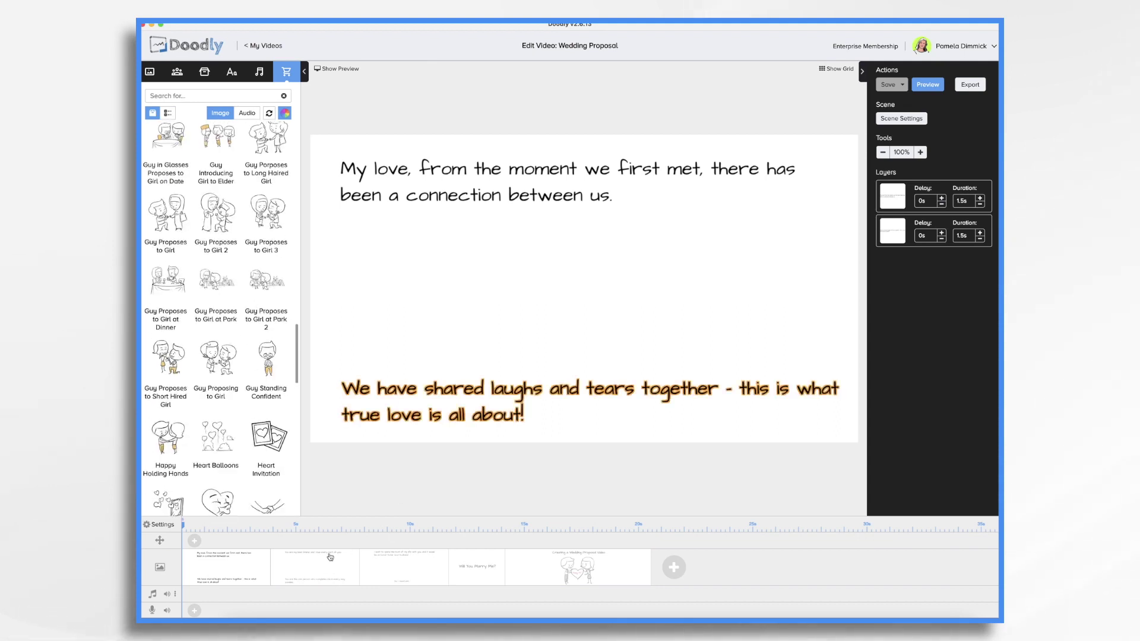
scroll(220, 267, up, 6)
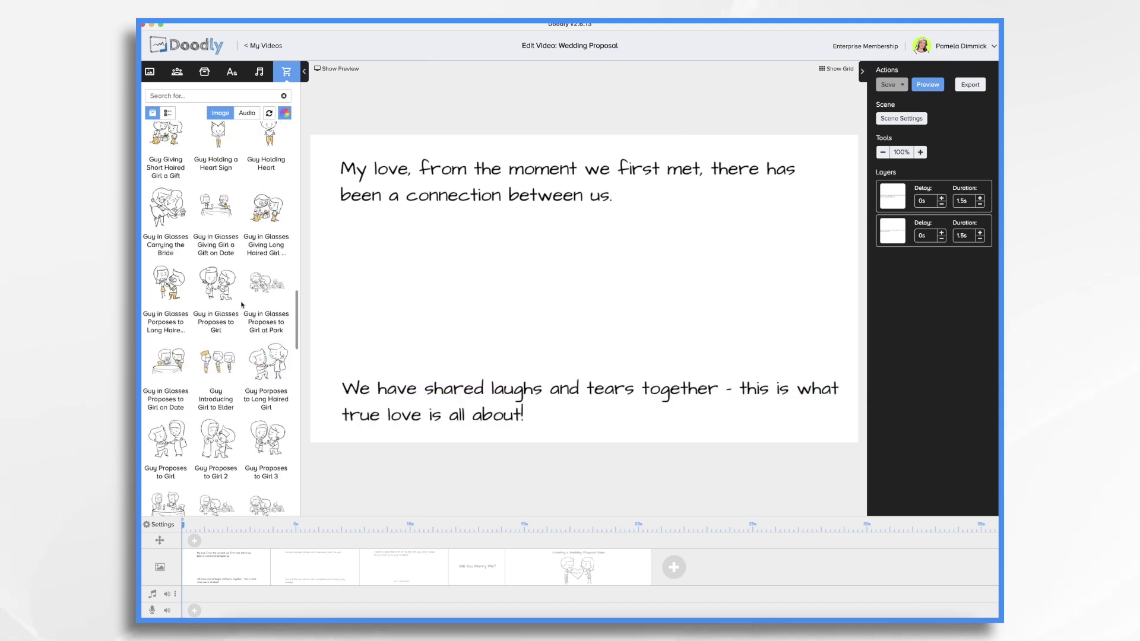
Place couple doodles in scenes one to three, including Guy and Girl In Love and an enlarged Happy Holding Hands
drag(215, 261, 517, 318)
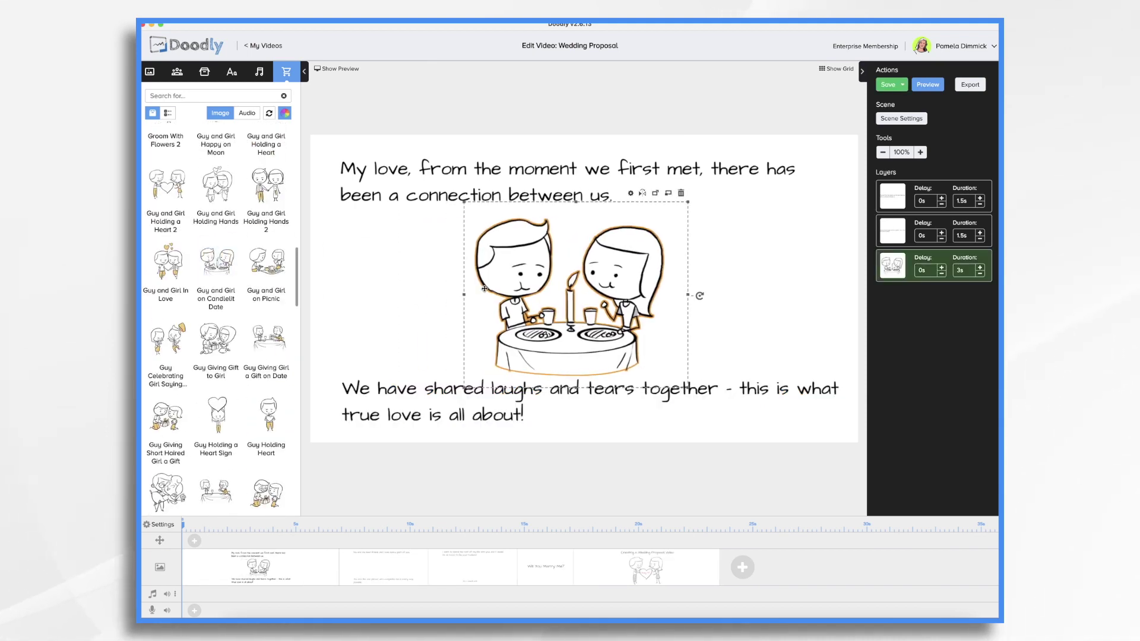
click(385, 572)
drag(167, 263, 545, 272)
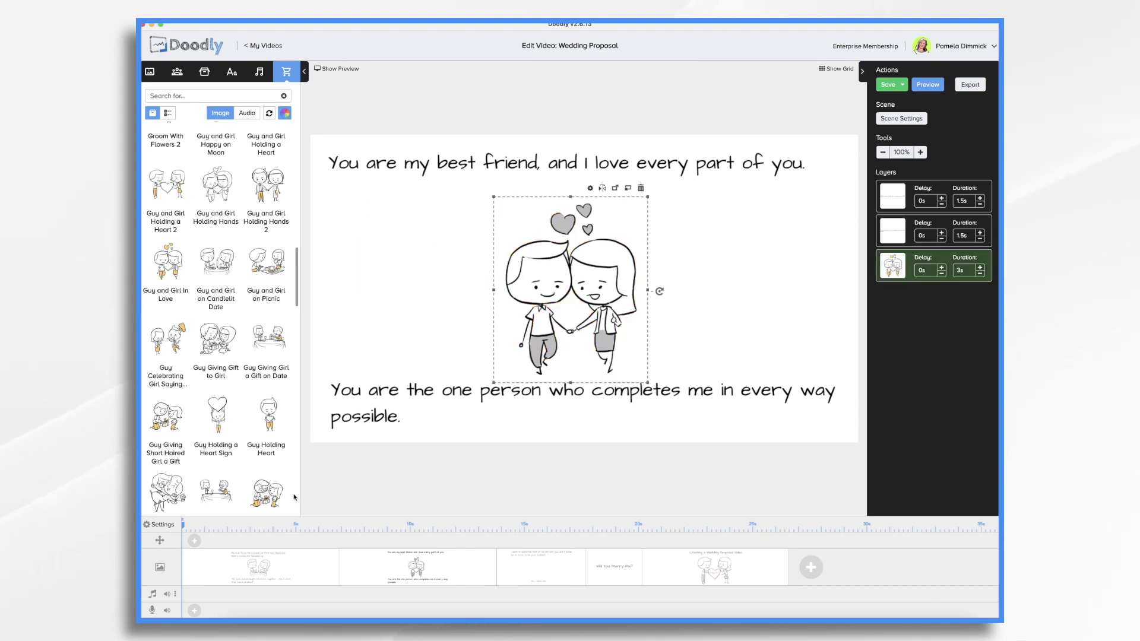
click(546, 571)
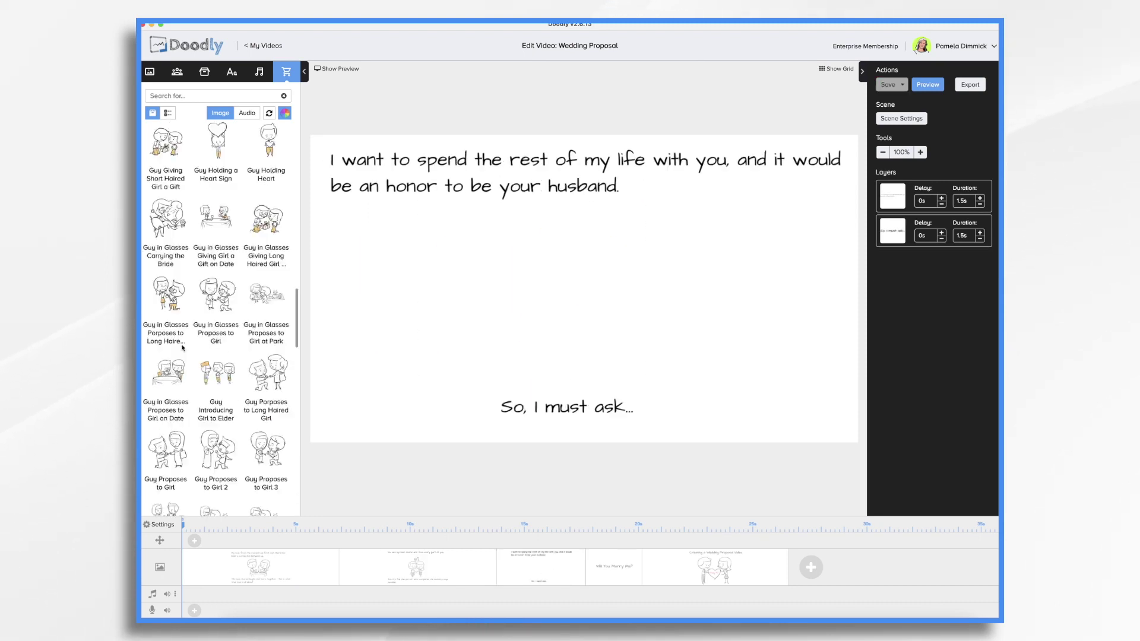
scroll(182, 348, down, 5)
drag(167, 409, 564, 291)
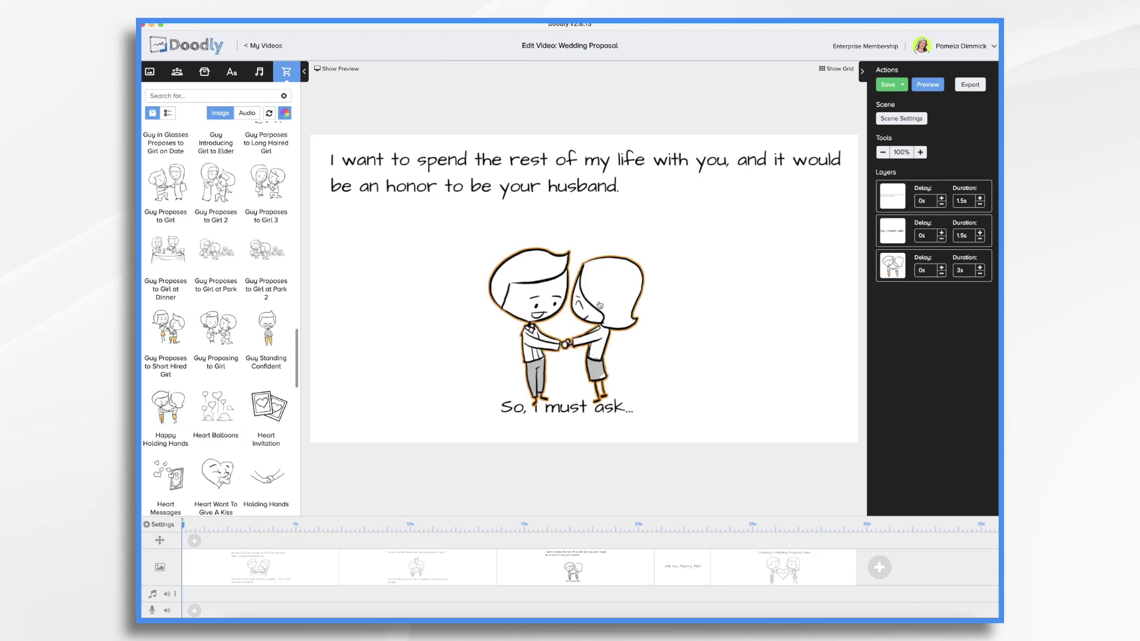
drag(479, 385, 468, 405)
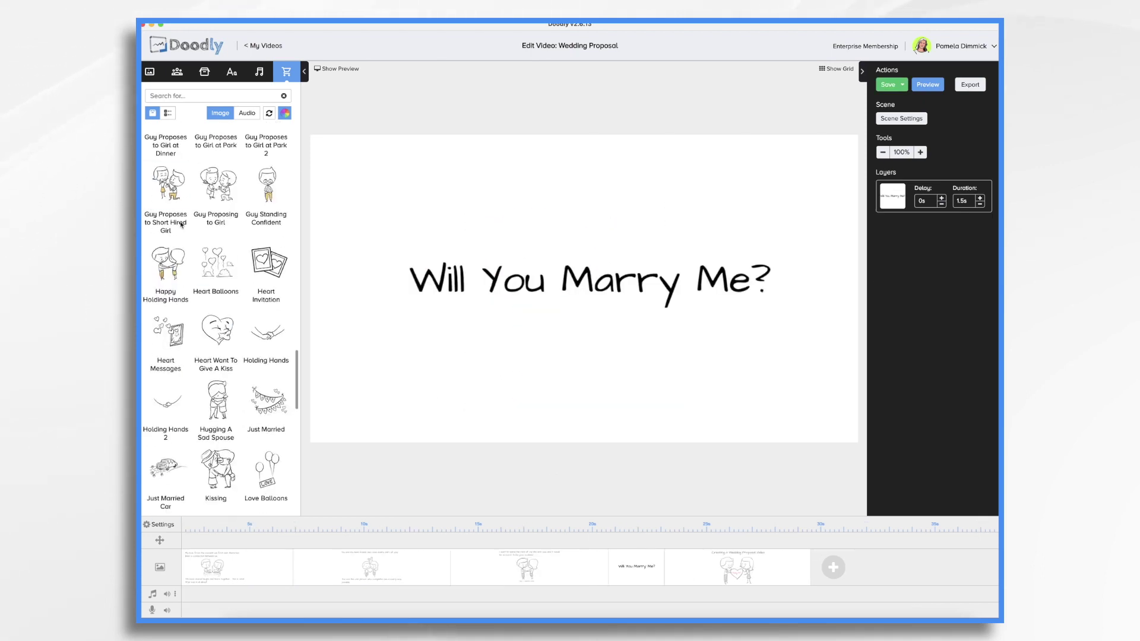
Add an enlarged proposing couple to the Will You Marry Me? scene and raise its title
drag(178, 196, 410, 351)
drag(597, 280, 587, 212)
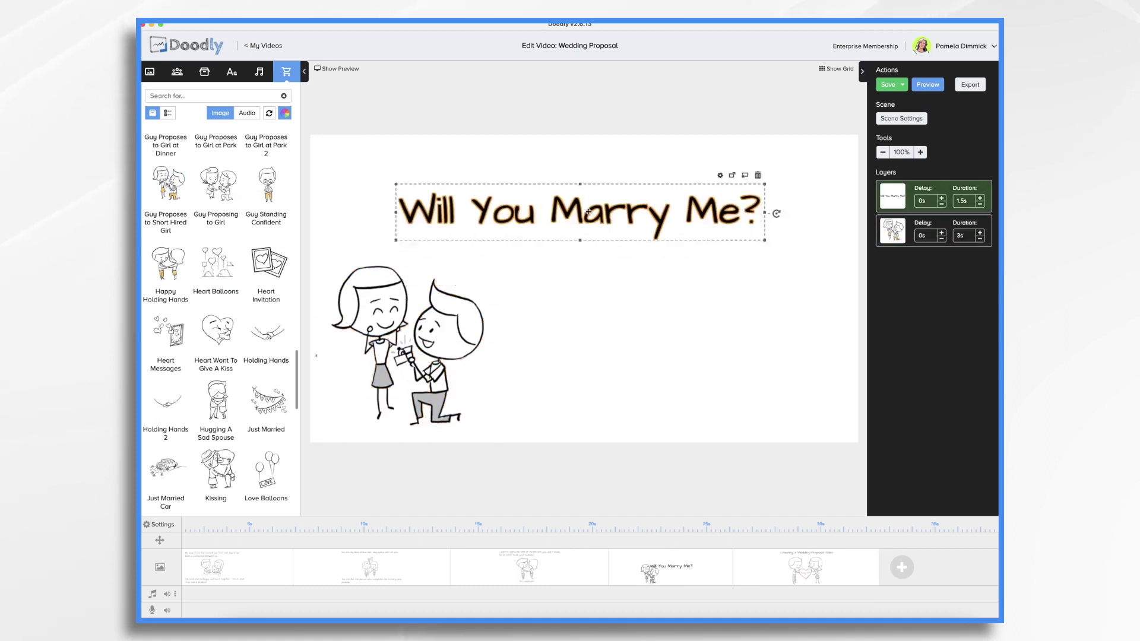
click(415, 357)
drag(509, 256, 547, 219)
click(291, 525)
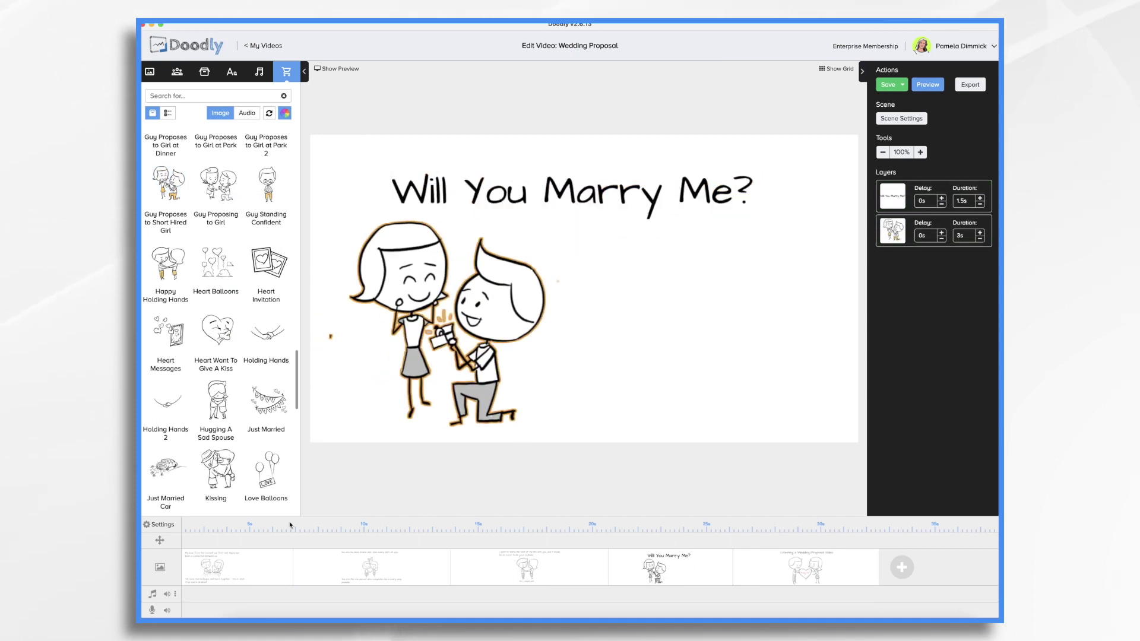
Put Love Balloons at the right of the first scene and Lovebirds Holding Heart in the proposal scene
click(261, 575)
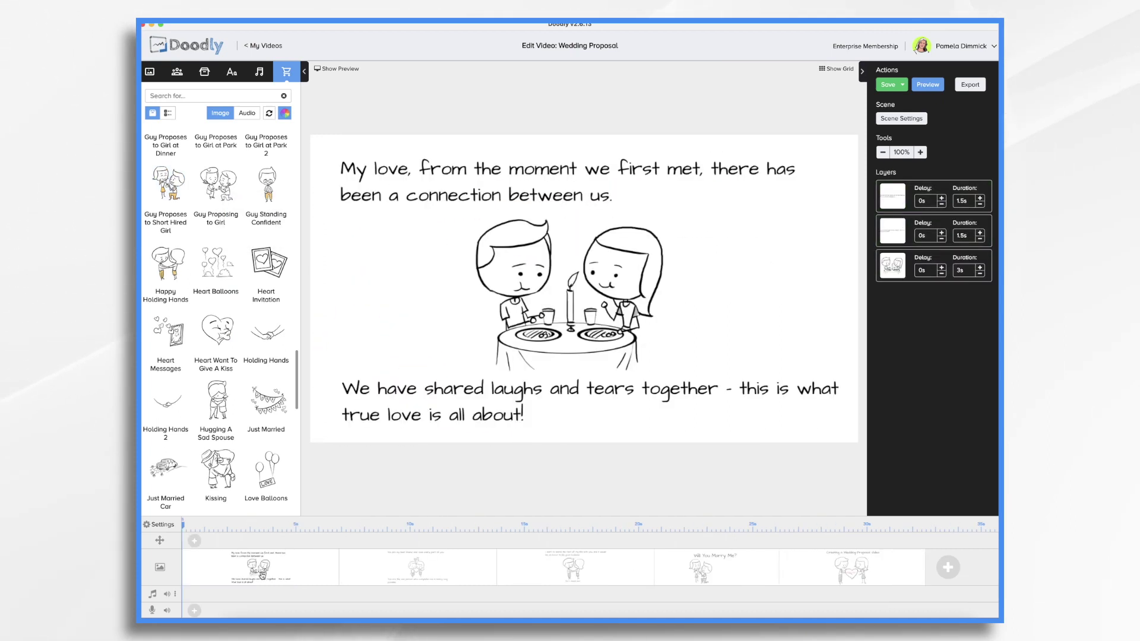
mouse_move(266, 468)
mouse_down()
mouse_move(506, 424)
mouse_move(755, 276)
mouse_up()
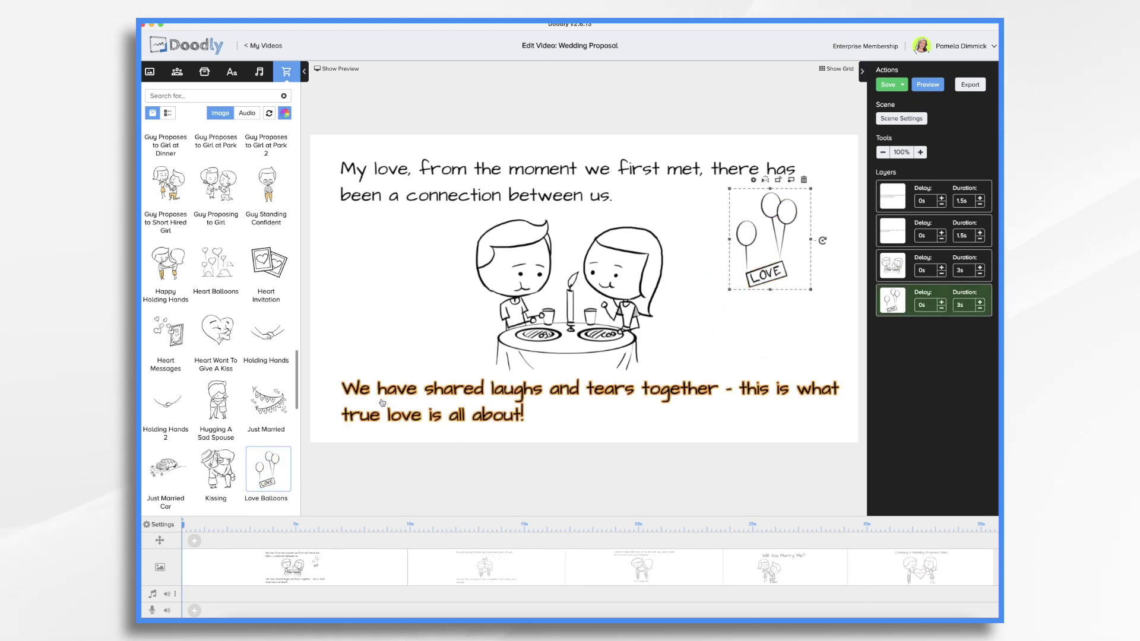
scroll(220, 297, down, 5)
click(771, 569)
mouse_move(168, 390)
mouse_down()
mouse_move(326, 333)
mouse_move(705, 337)
mouse_up()
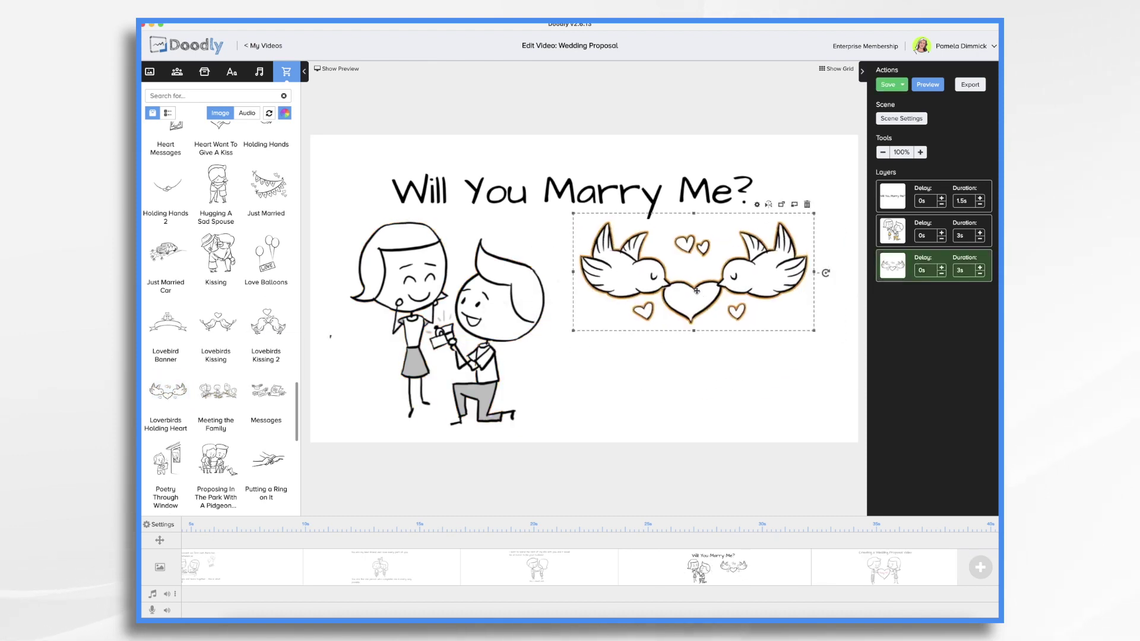
Add a Caveat-Bold 'Say Yes!' text to the Will You Marry Me? scene
click(232, 71)
drag(218, 189, 582, 270)
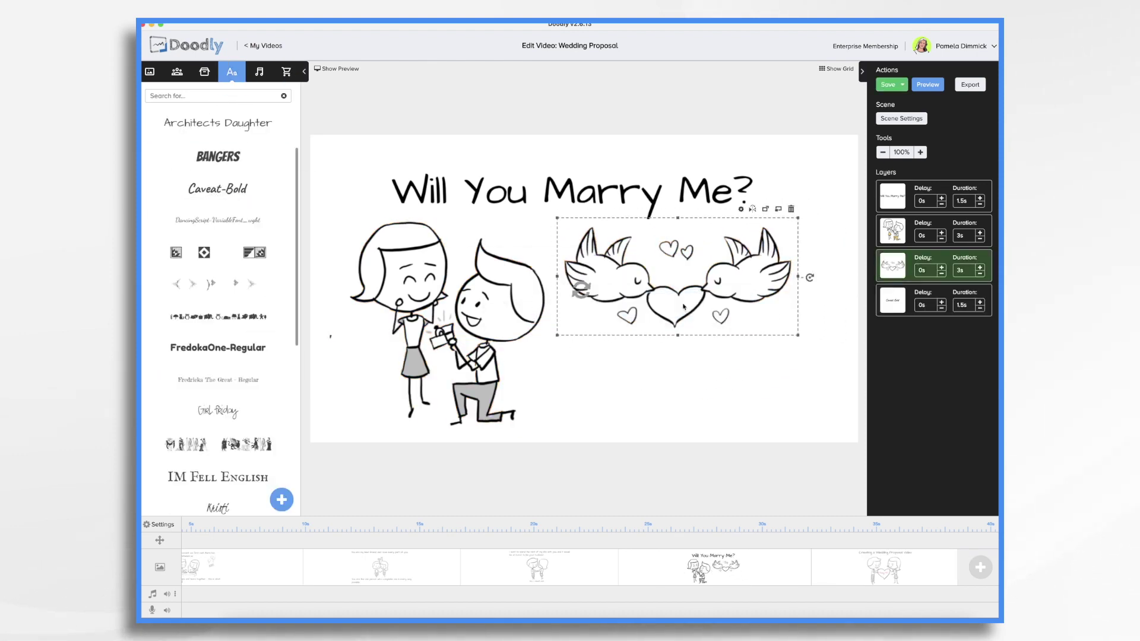
text(Say Yes!)
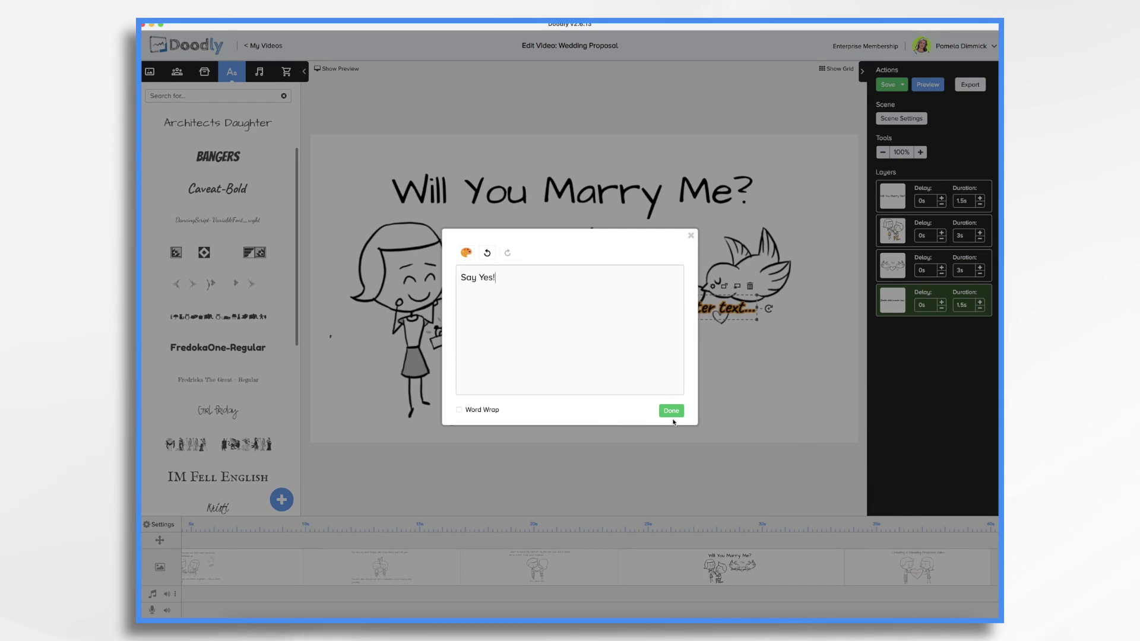
click(672, 414)
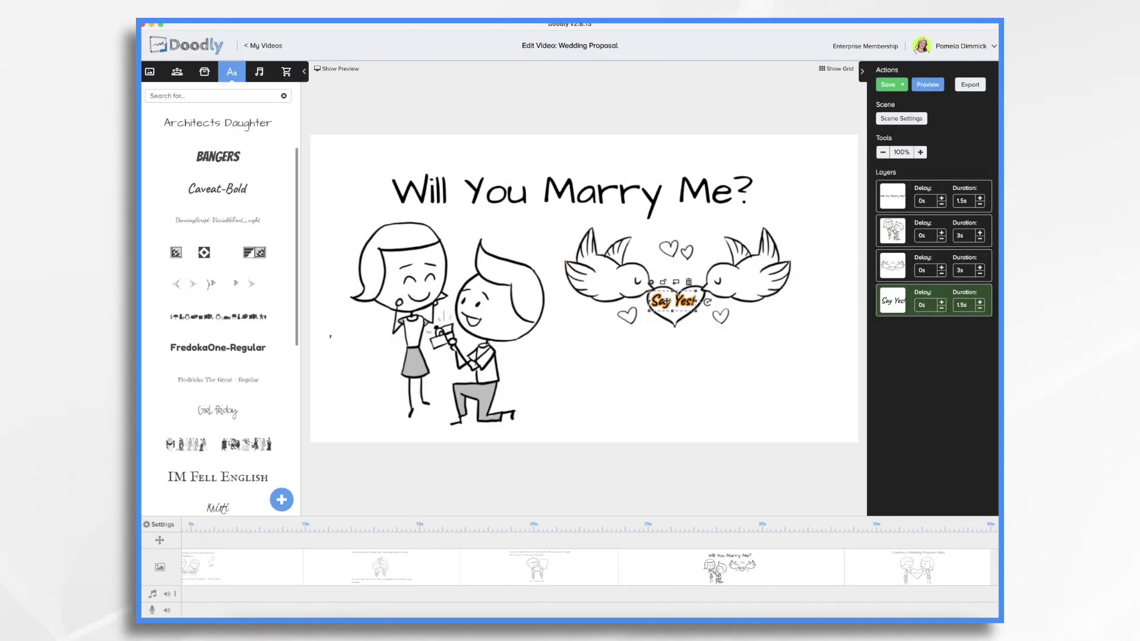
Deselect the Say Yes! text, leaving it placed on the lovebirds' heart
click(566, 309)
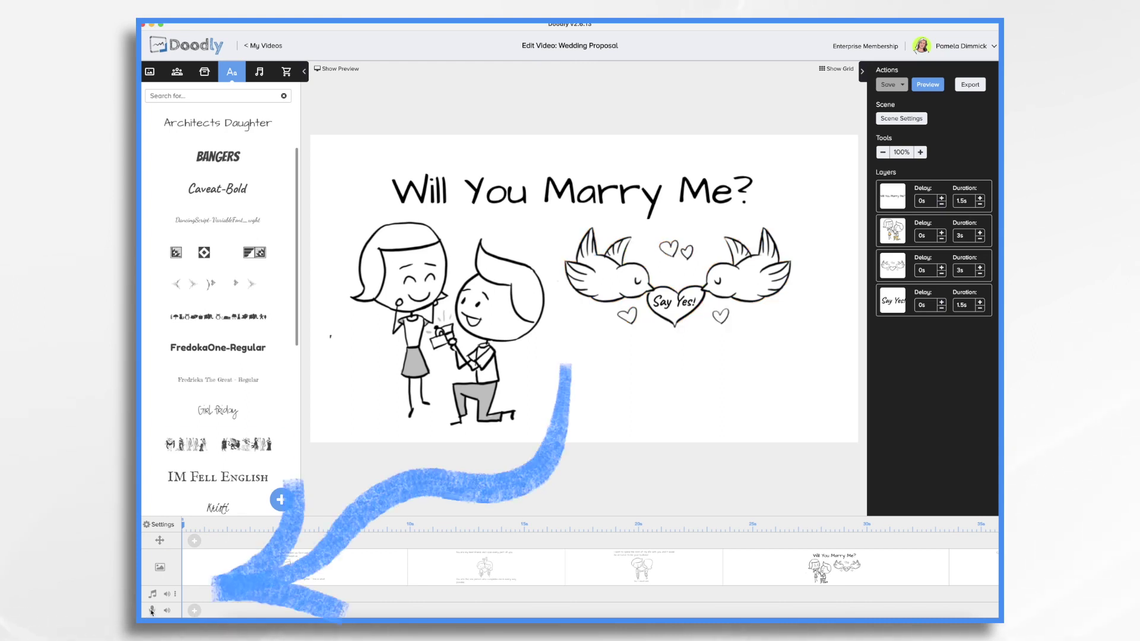
Record a spoken narration onto the voice track and reopen the first dinner scene
click(195, 611)
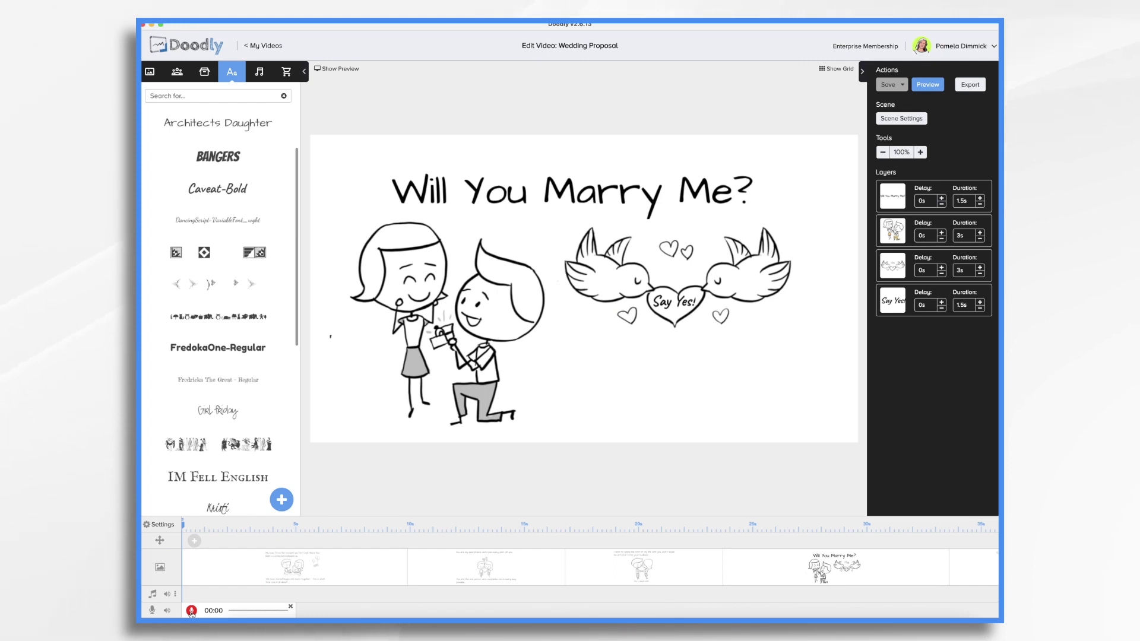
click(191, 611)
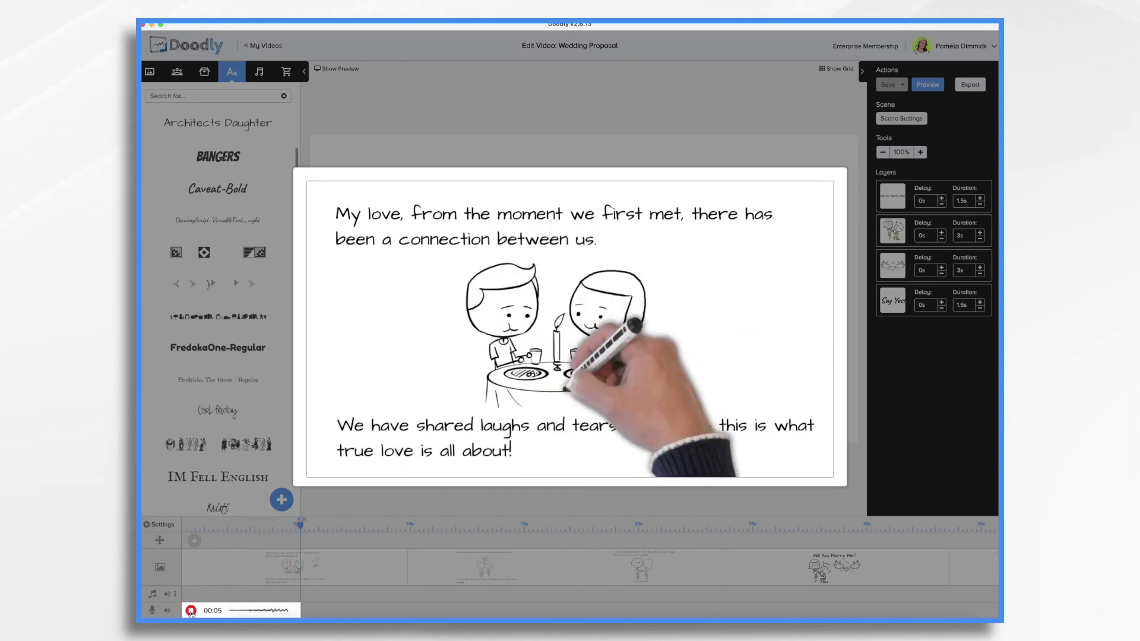
click(191, 611)
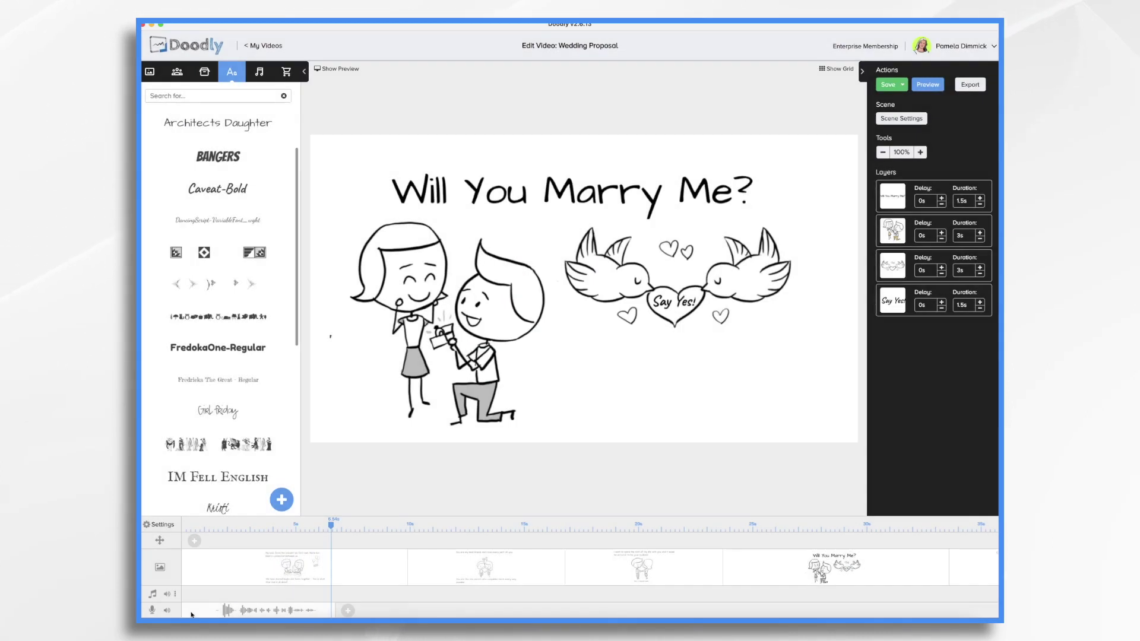
click(321, 573)
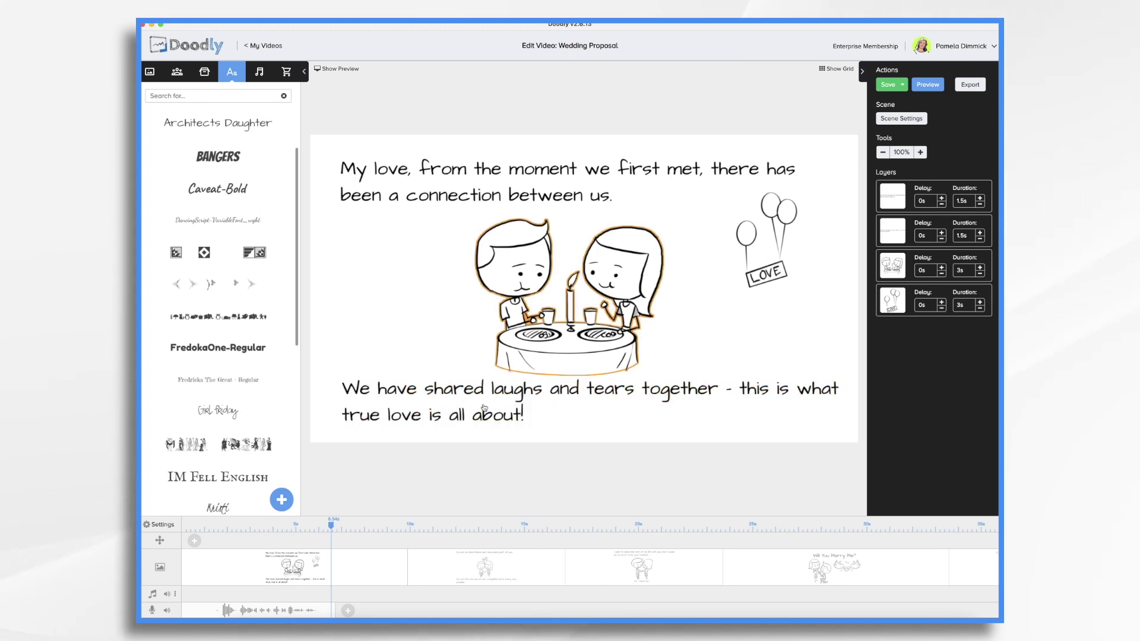
Move the dining couple layer to the top and the balloons layer up to third place
click(562, 323)
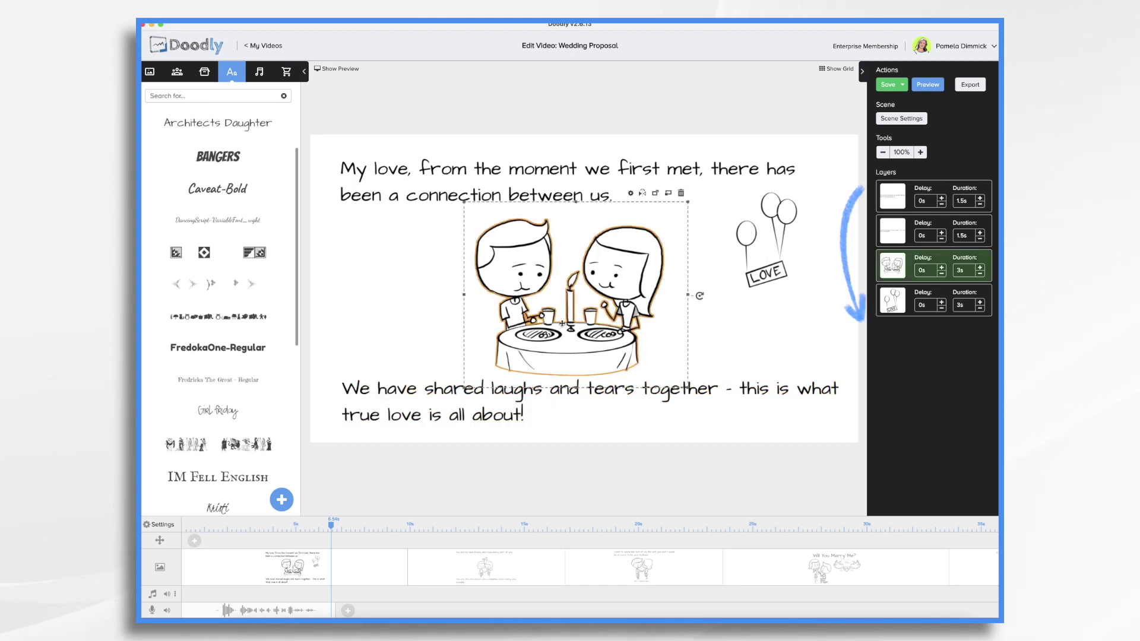
drag(908, 270, 906, 200)
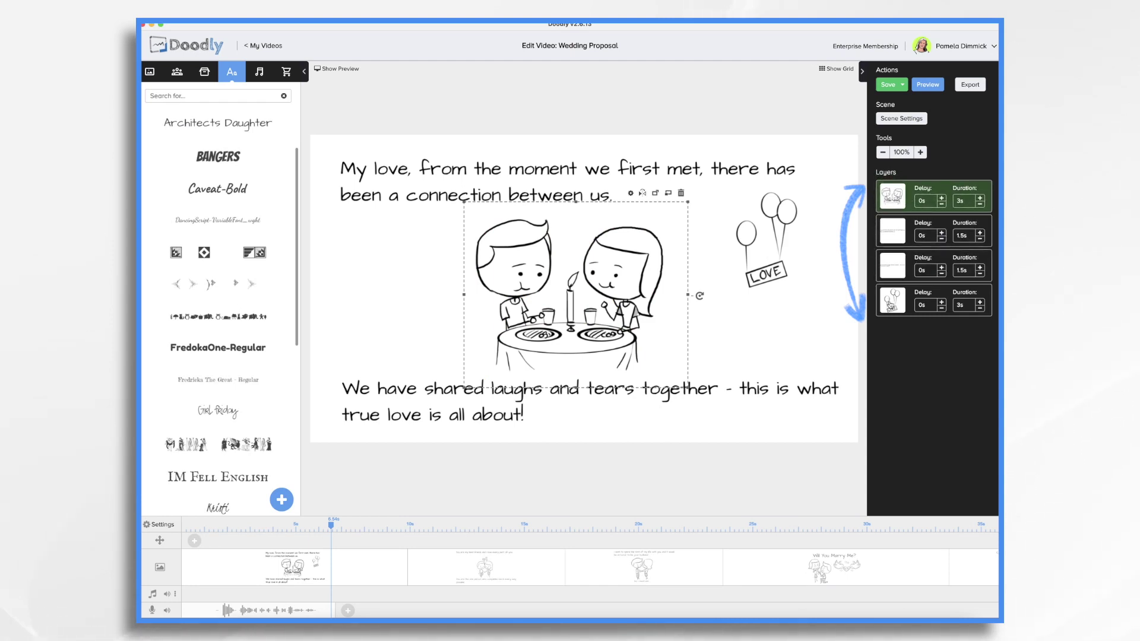
drag(890, 304, 893, 270)
click(897, 308)
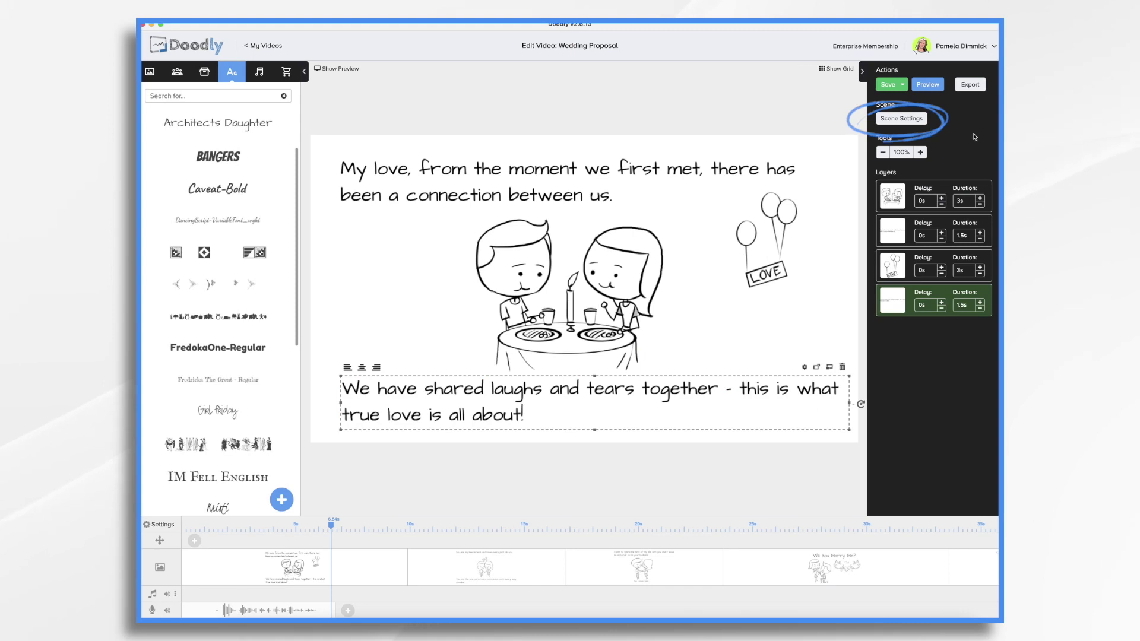
Set the first scene's extra end time to 2s and its exit animation to Swipe right
click(911, 119)
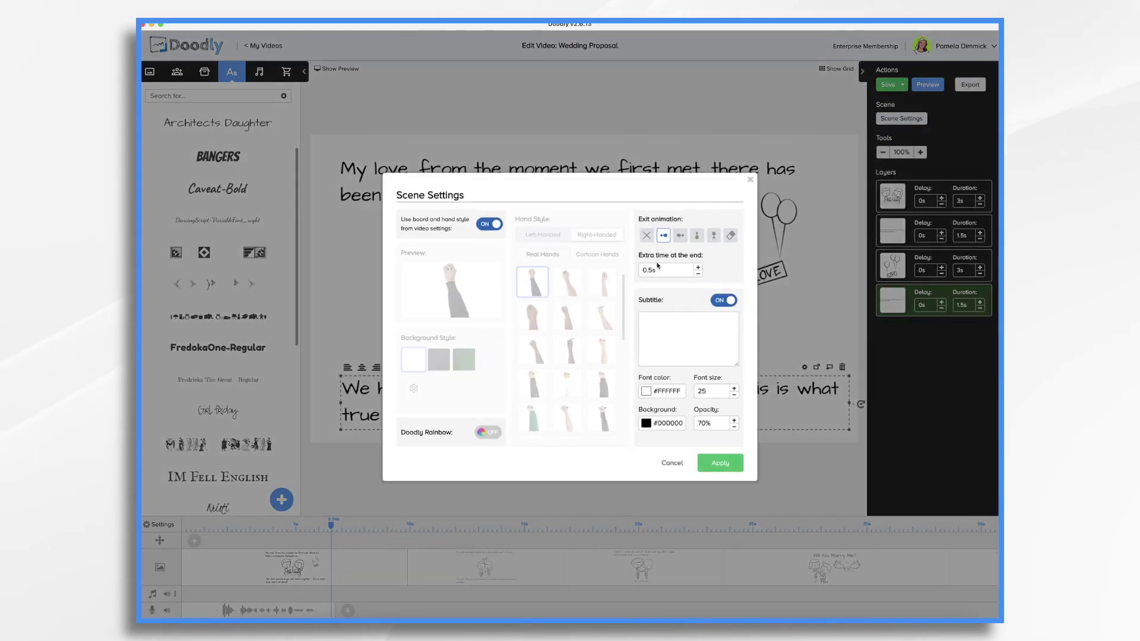
click(698, 268)
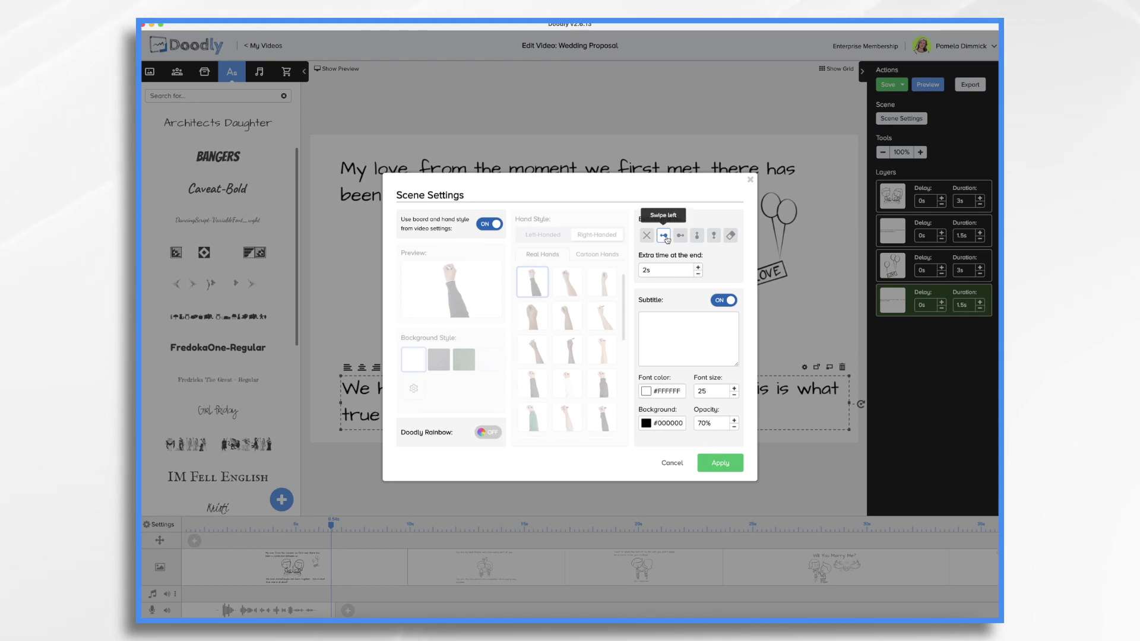
click(679, 236)
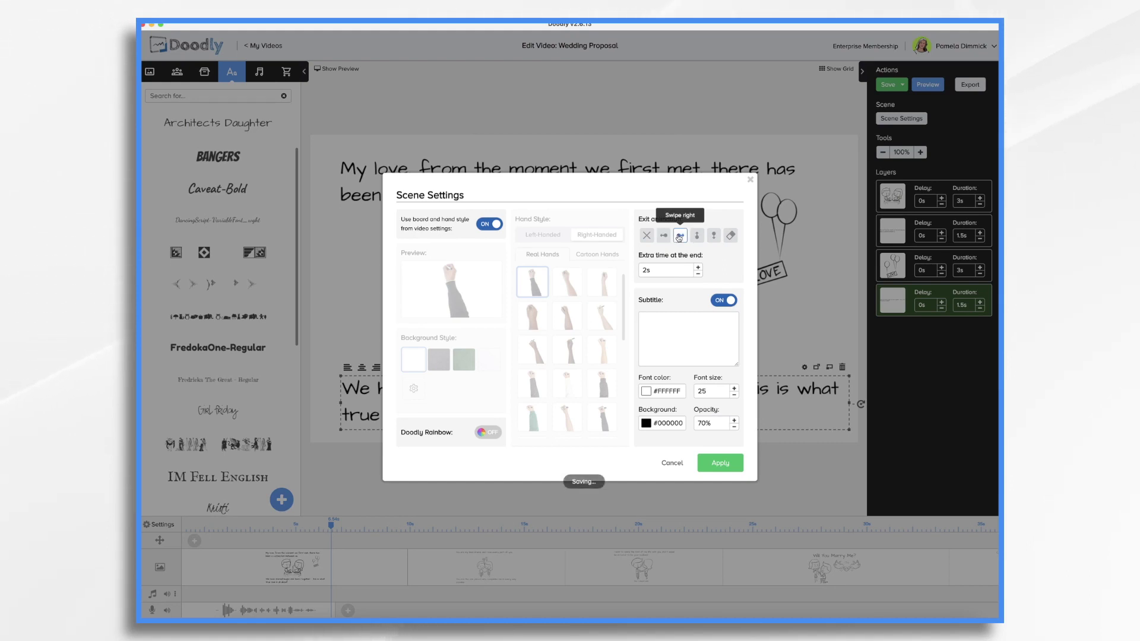
click(728, 467)
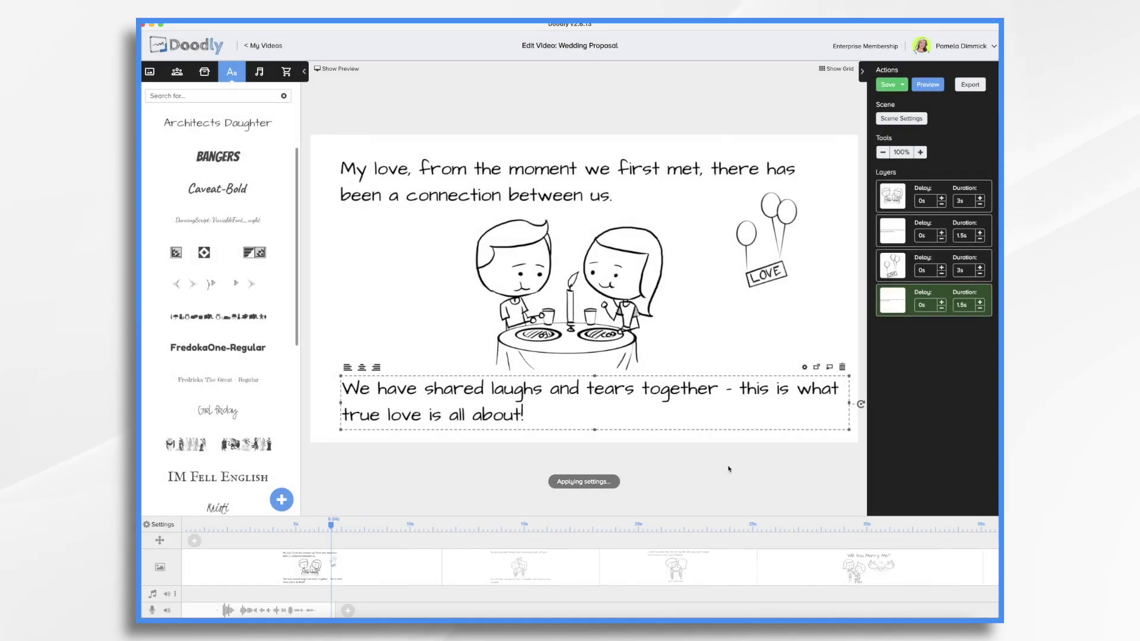
click(538, 577)
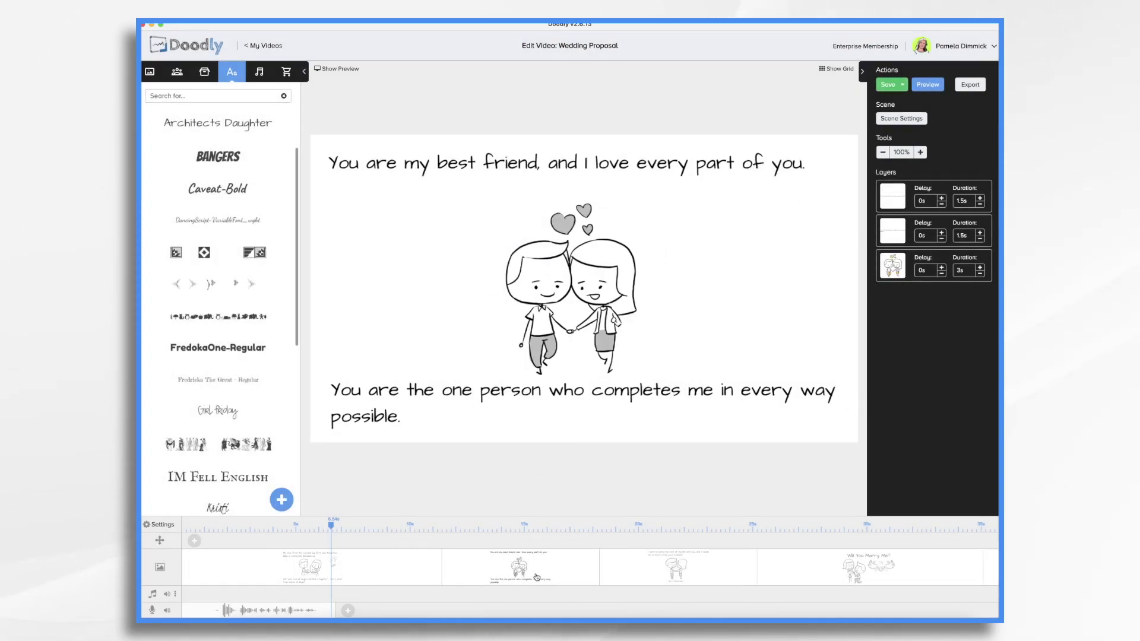
Drop the Bubbles sound from the Sounds library onto the timeline's music track
click(259, 71)
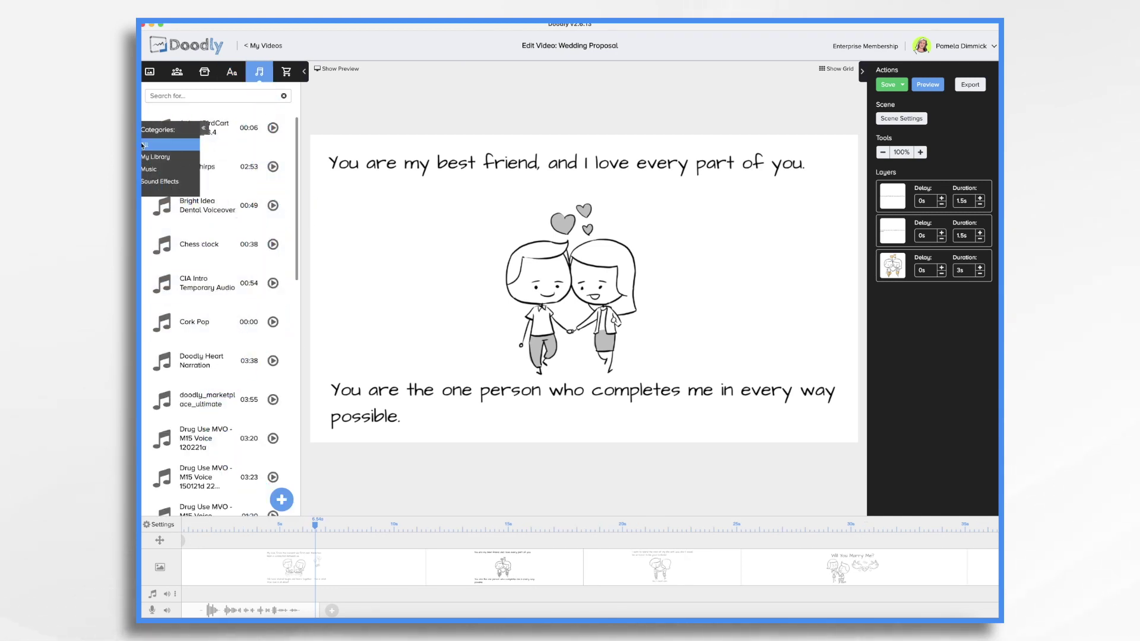
click(146, 172)
scroll(190, 317, down, 6)
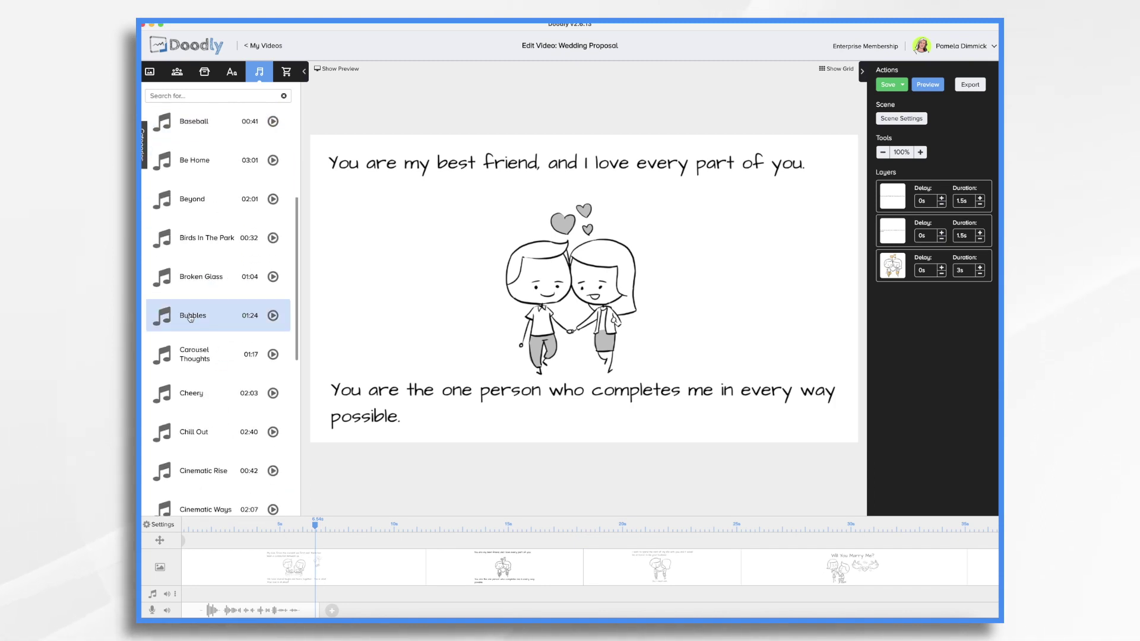
drag(190, 318, 340, 596)
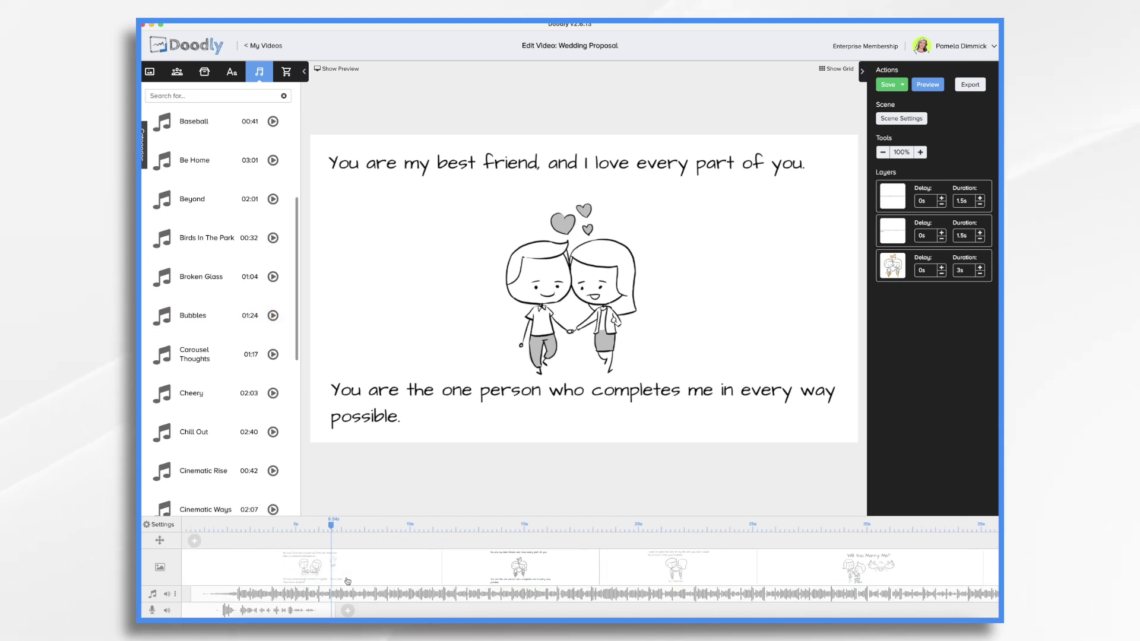
drag(355, 594, 364, 597)
scroll(437, 596, right, 5)
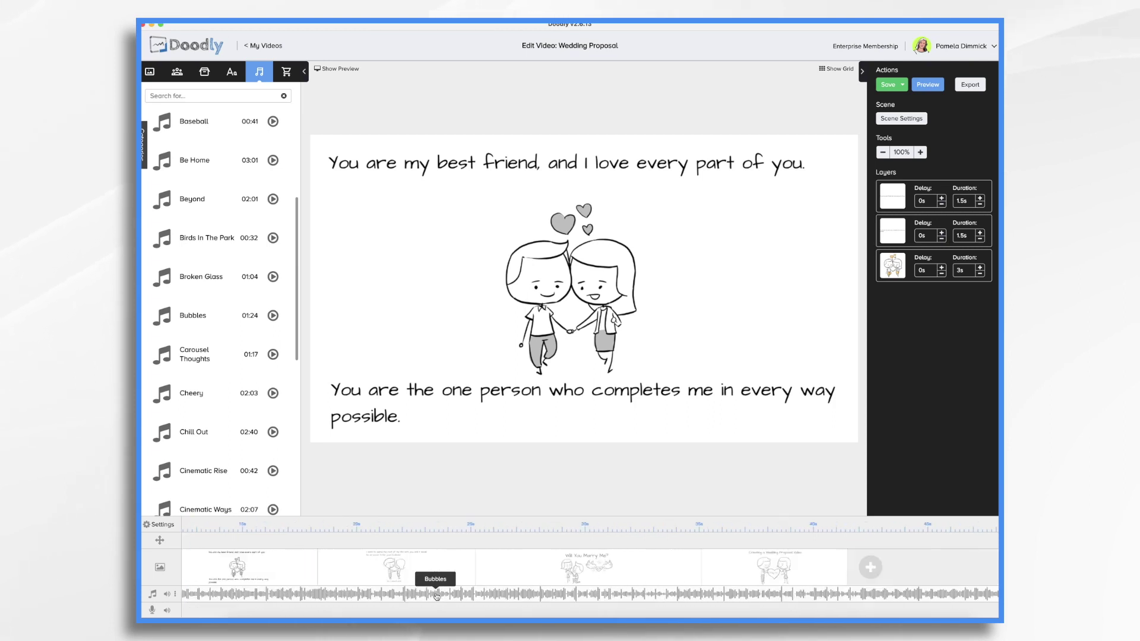
scroll(437, 595, right, 15)
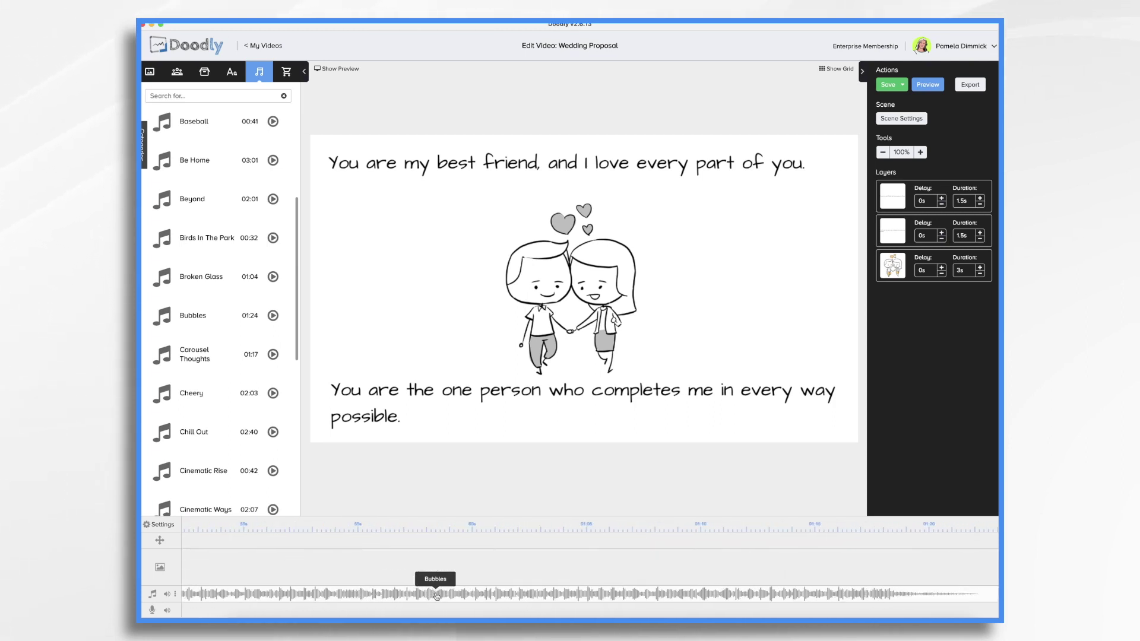
scroll(437, 596, right, 3)
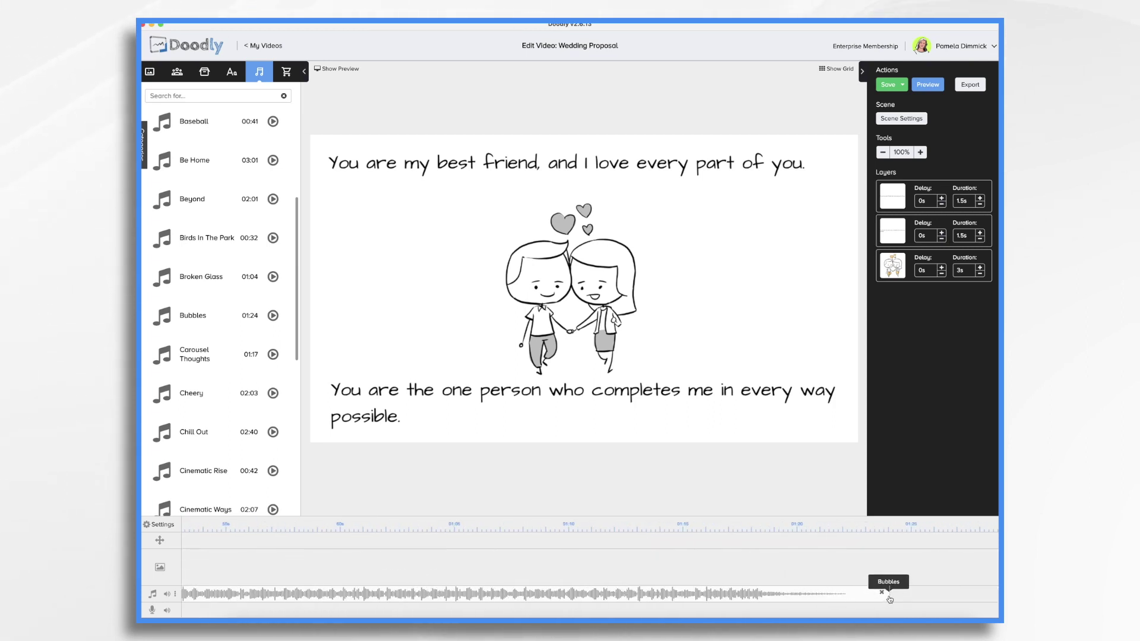
Trim Bubbles to end with the last scene and give it a lengthened fade-out
drag(890, 594, 194, 595)
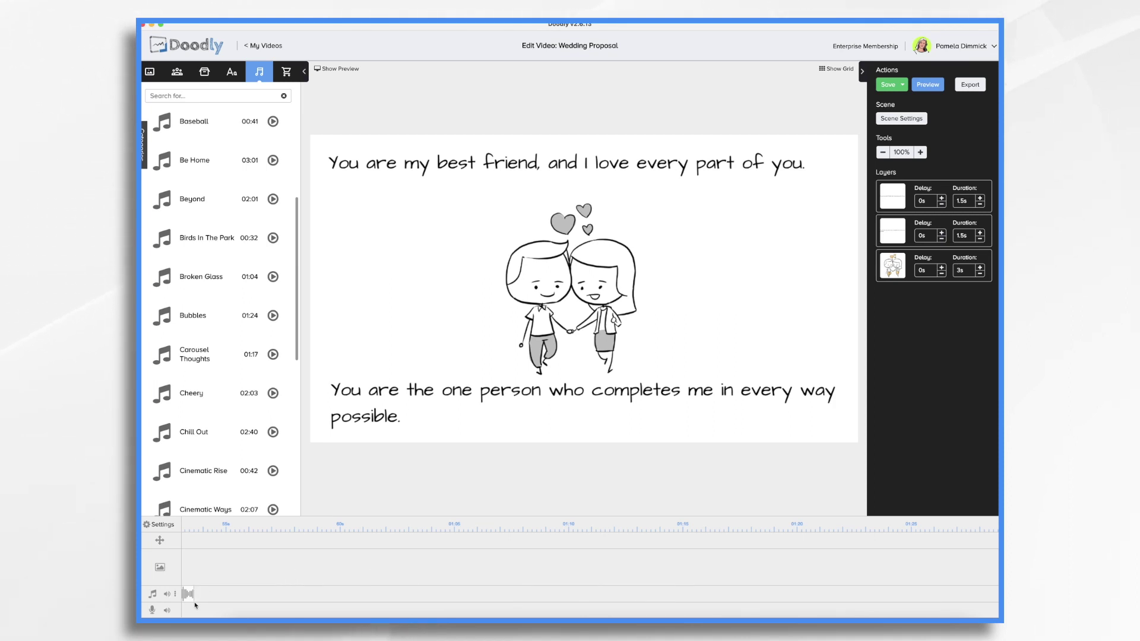
scroll(195, 600, left, 10)
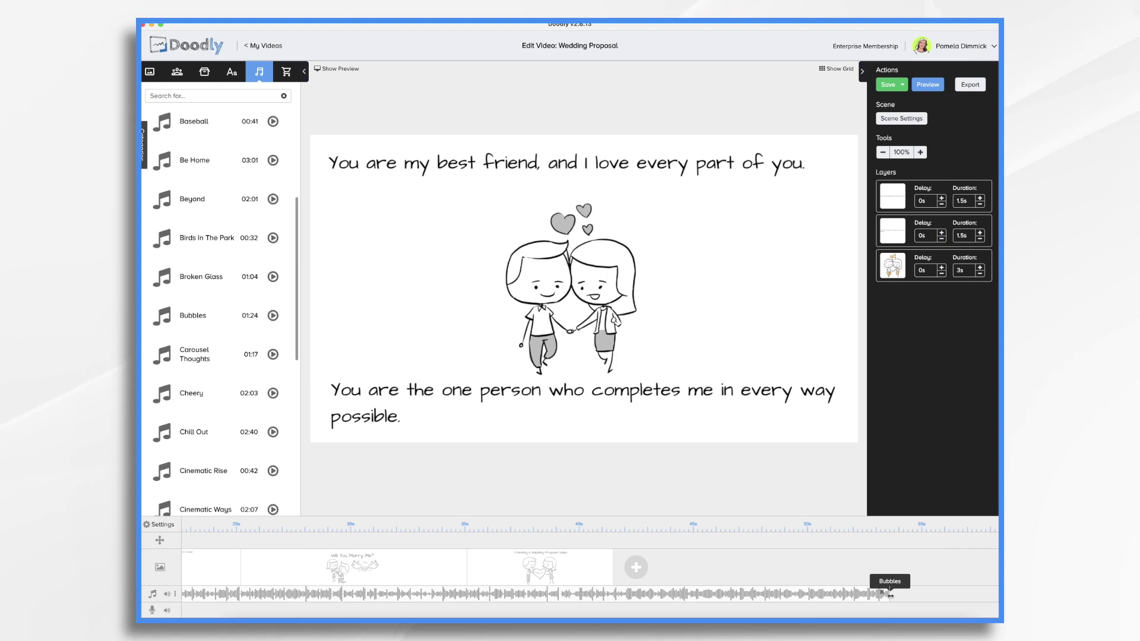
drag(890, 596, 611, 593)
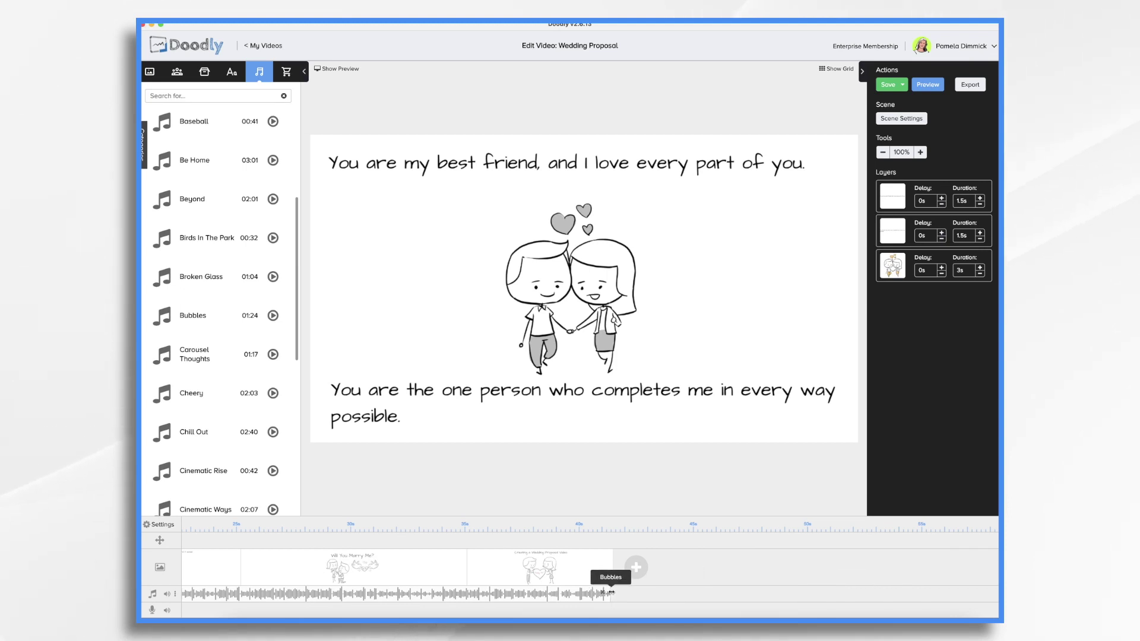
scroll(611, 592, left, 4)
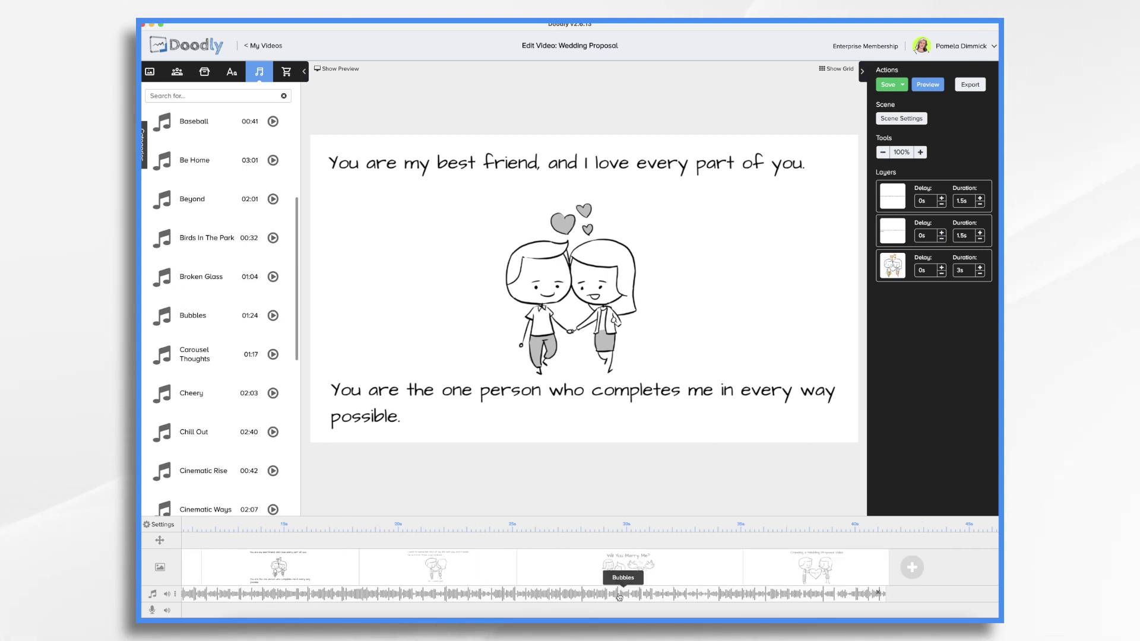
right_click(854, 598)
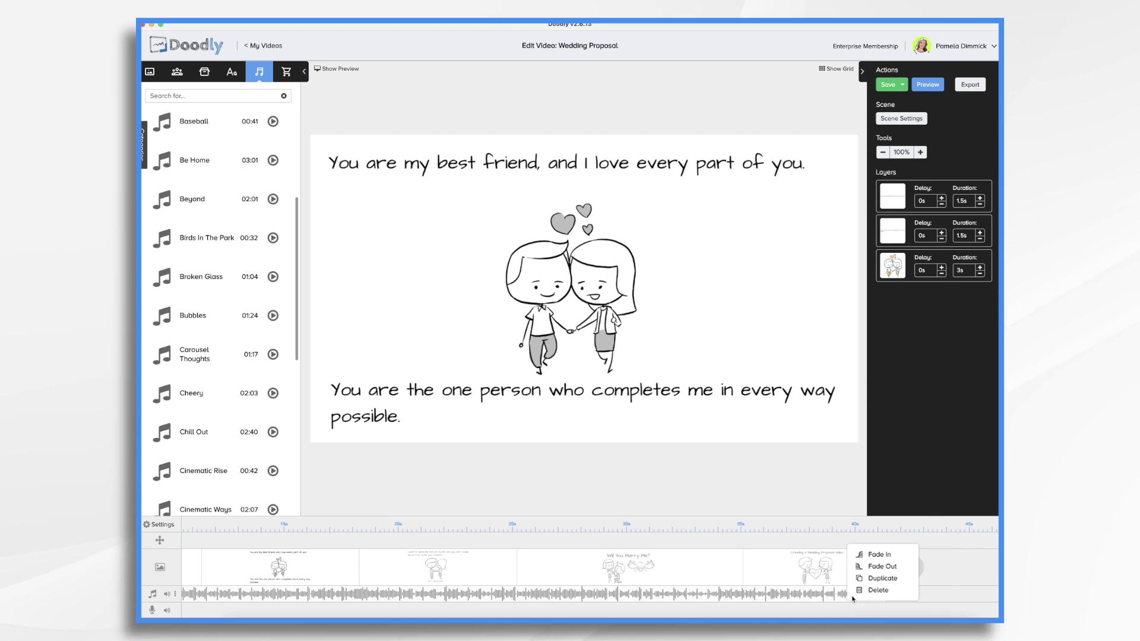
click(872, 565)
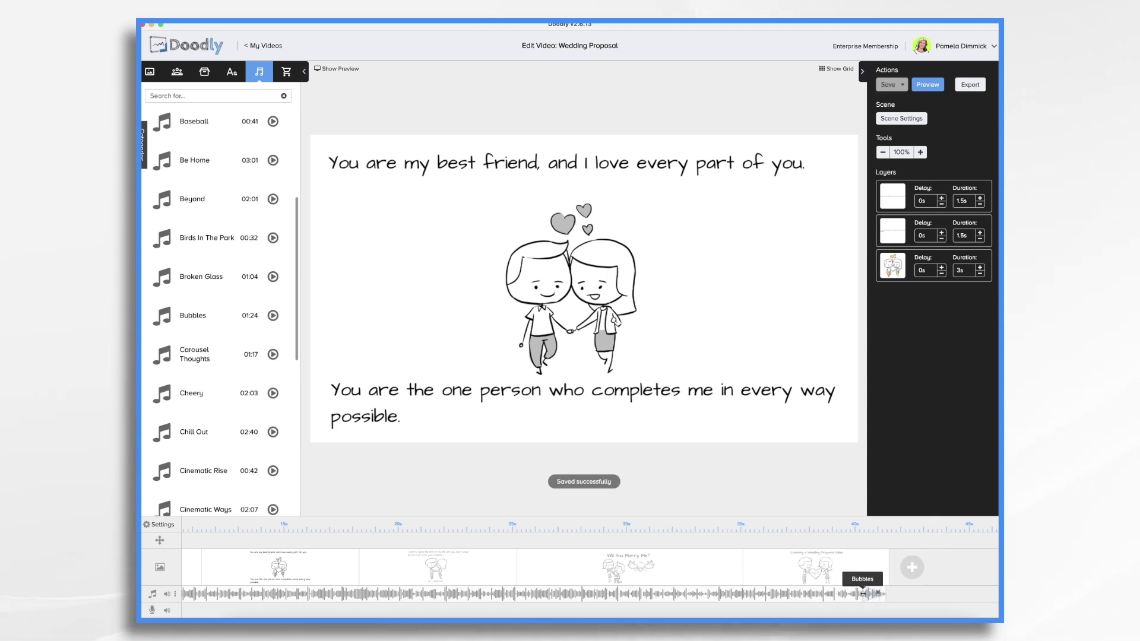
drag(862, 594, 800, 595)
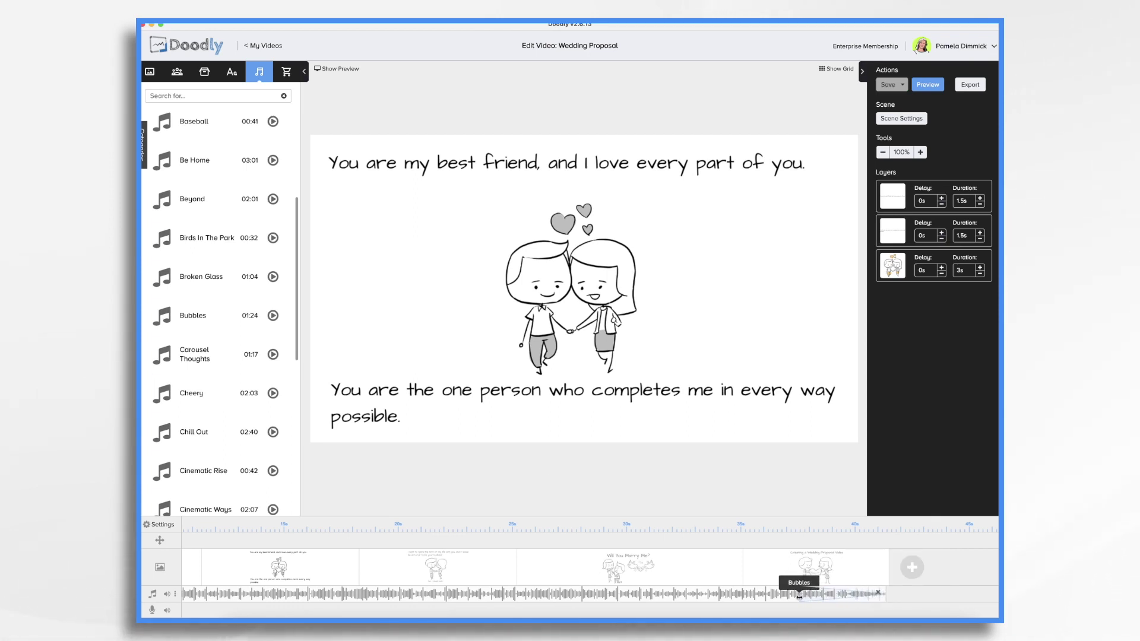
Lower the Bubbles music track's volume from 100% to about 65%
click(167, 594)
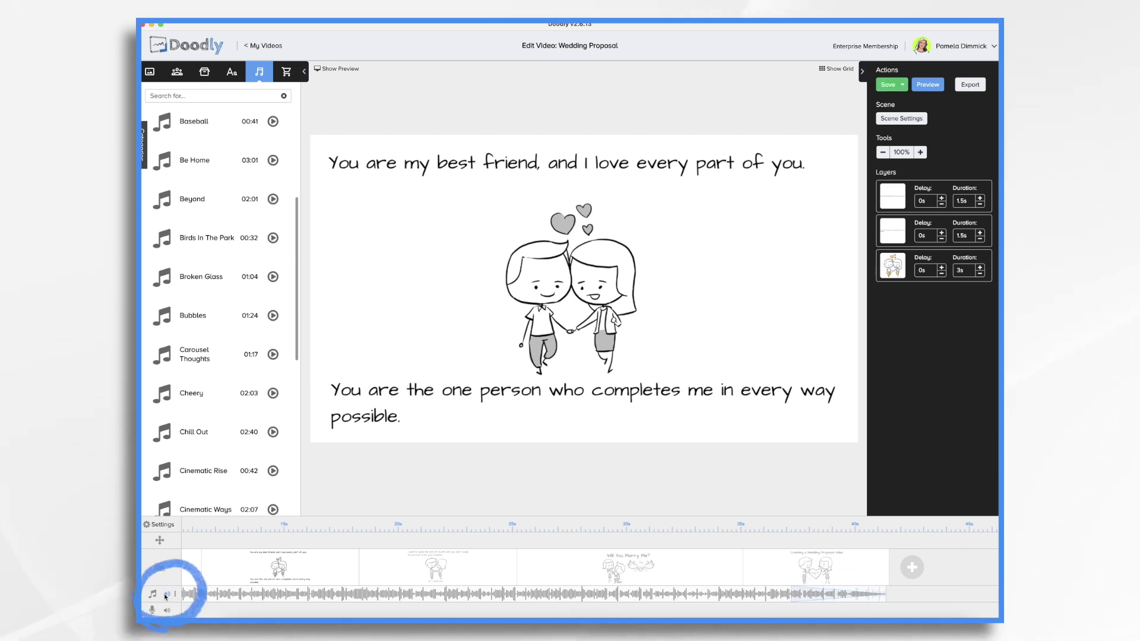
click(167, 595)
drag(167, 575, 167, 586)
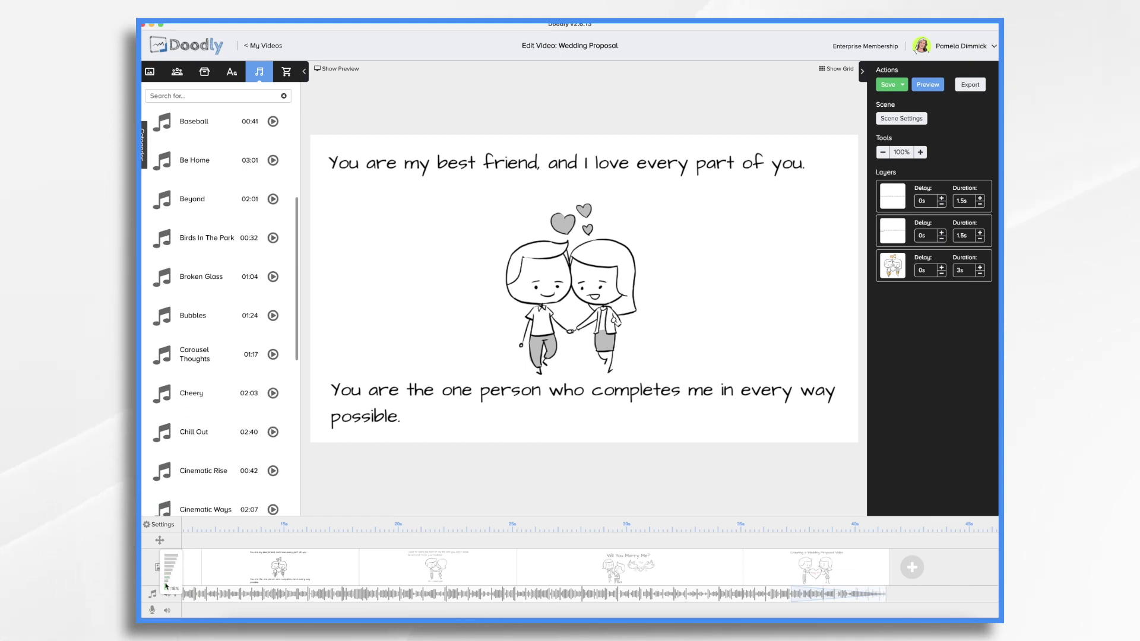
drag(167, 576, 169, 565)
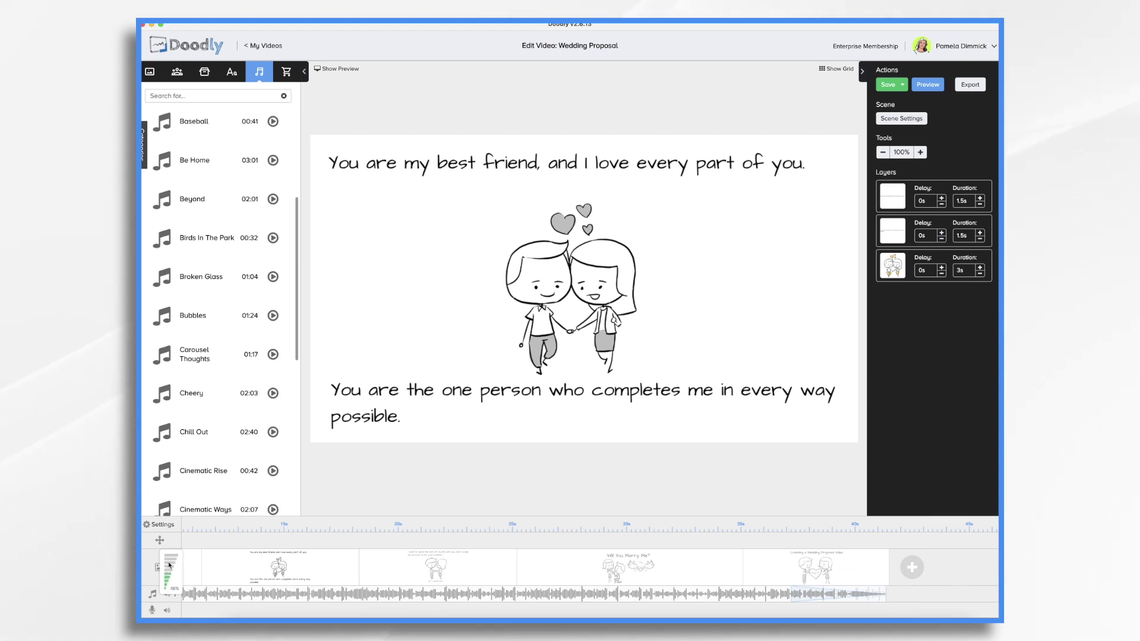